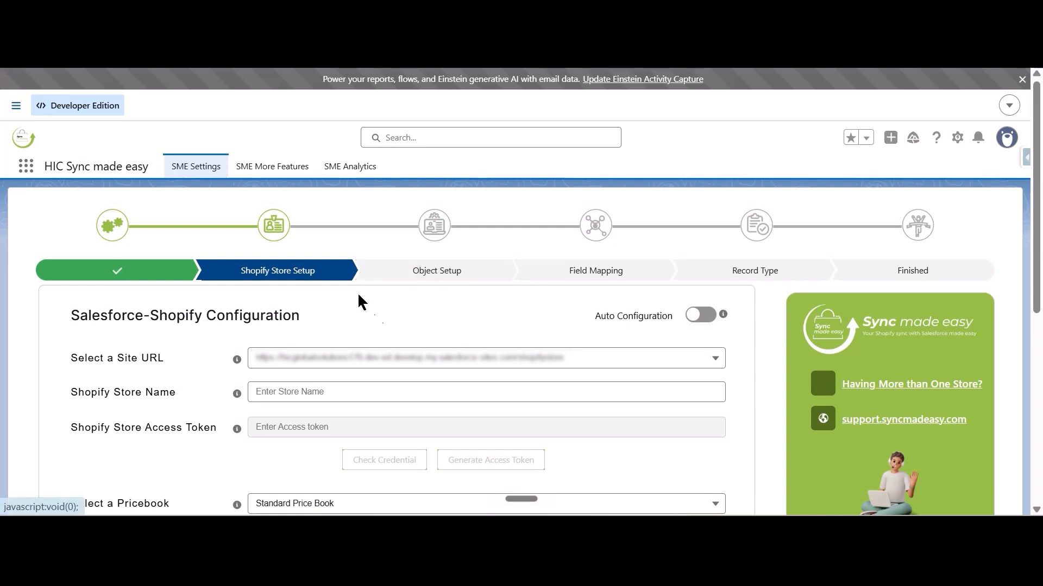
Enter stuti-store-2 as the Shopify store name in the Salesforce-Shopify configuration
{"action": "scroll", "coordinate": [374, 317], "scroll_direction": "down", "scroll_amount": 1}
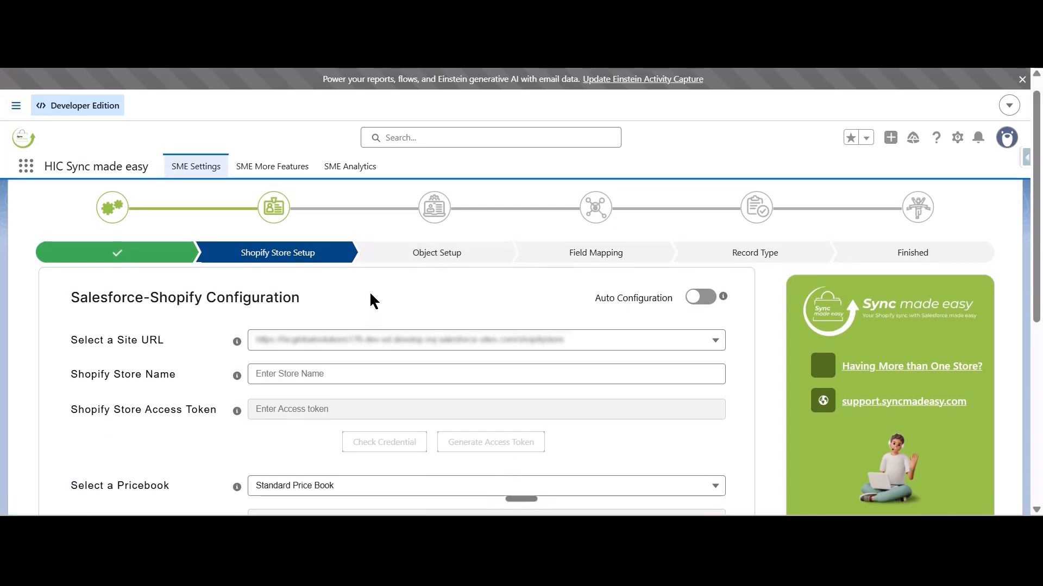
{"action": "scroll", "coordinate": [374, 304], "scroll_direction": "up", "scroll_amount": 1}
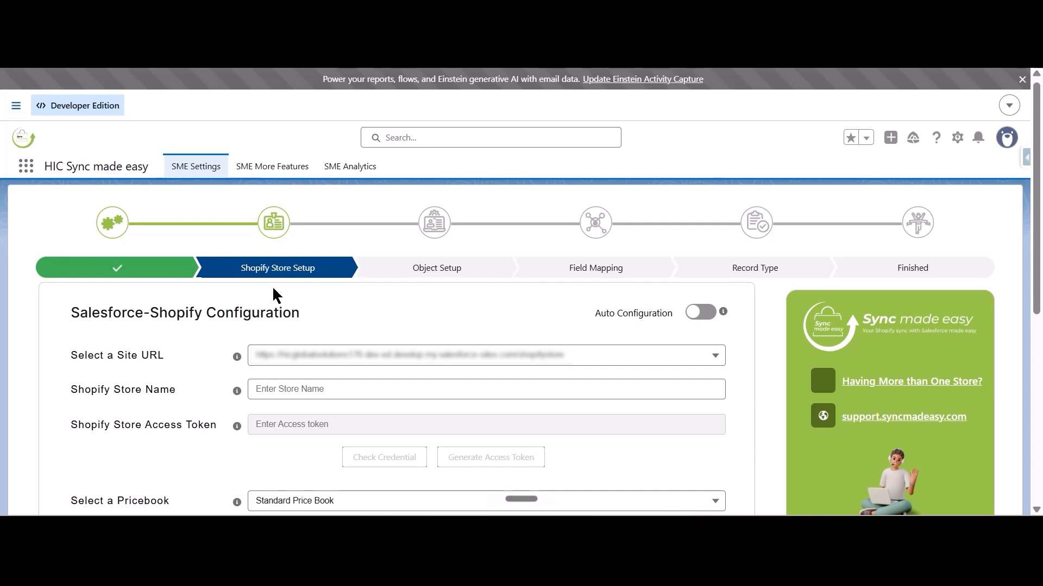
{"action": "scroll", "coordinate": [308, 288], "scroll_direction": "down", "scroll_amount": 3}
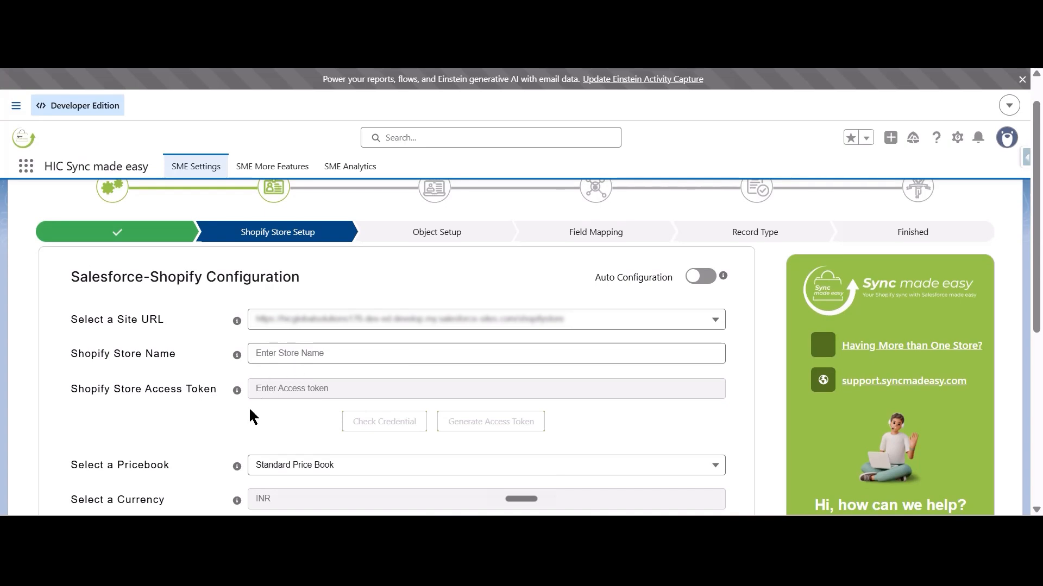
{"action": "scroll", "coordinate": [251, 417], "scroll_direction": "down", "scroll_amount": 1}
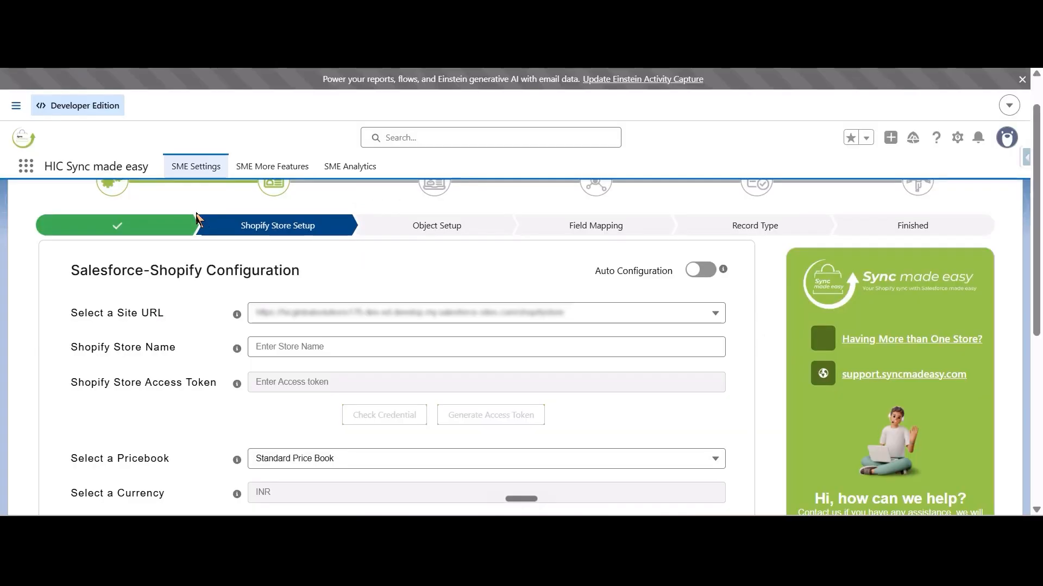
{"action": "scroll", "coordinate": [233, 256], "scroll_direction": "down", "scroll_amount": 1}
{"action": "left_click", "coordinate": [297, 307]}
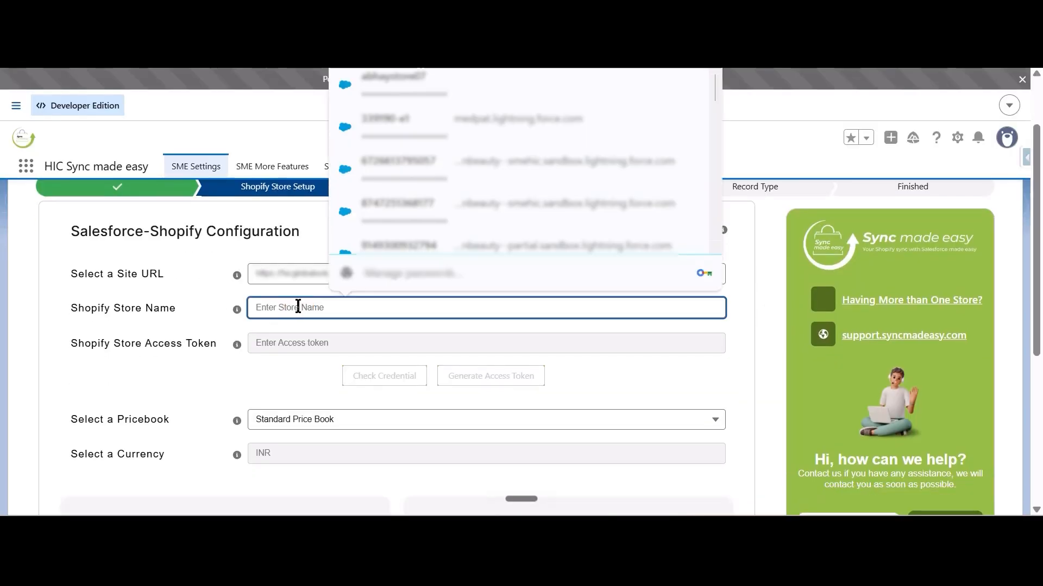
{"action": "type", "text": "stuti-store-2"}
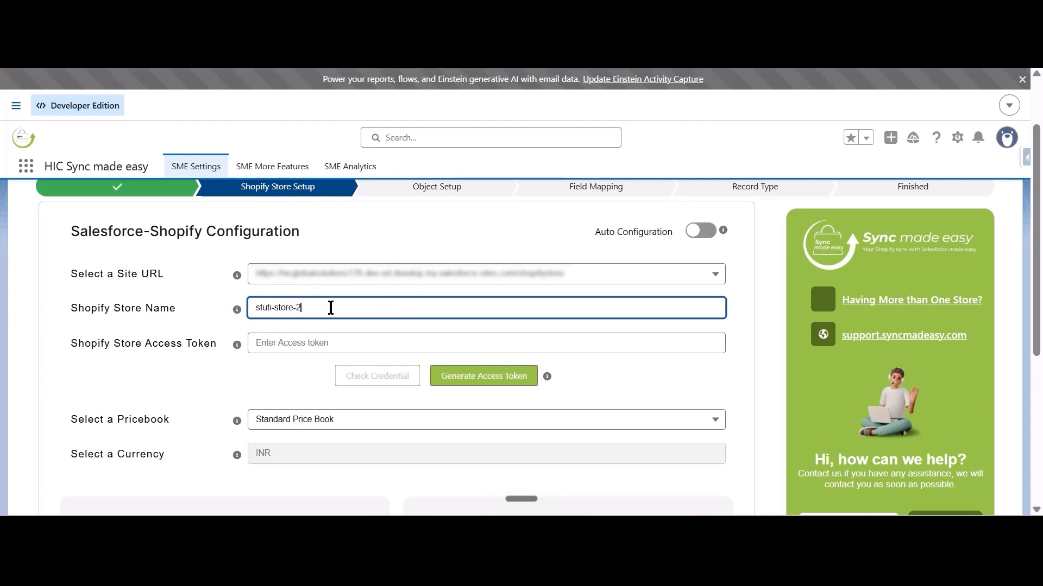
{"action": "left_click", "coordinate": [348, 308]}
{"action": "left_click", "coordinate": [274, 363]}
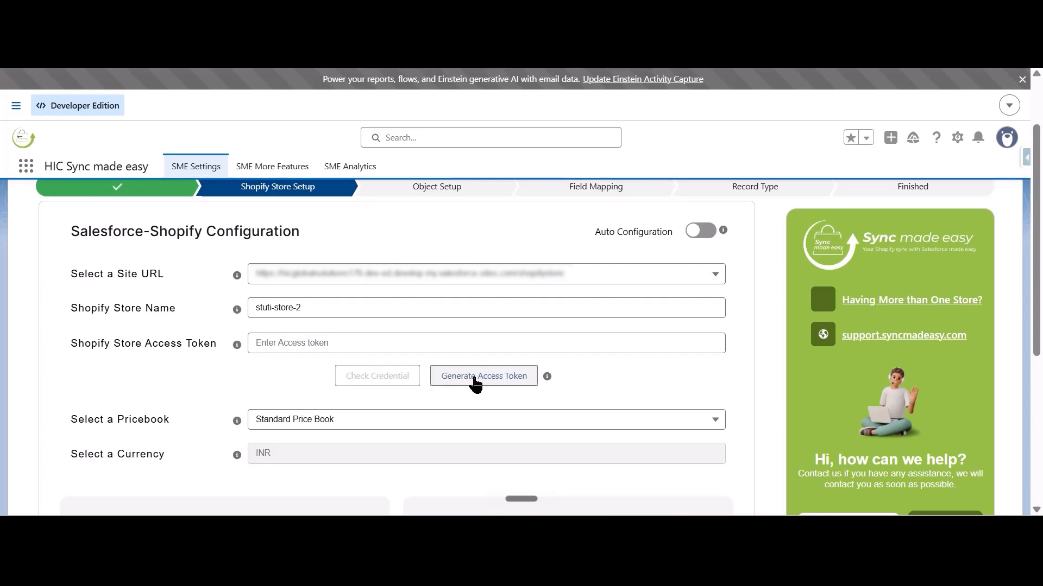
Start generating a Shopify access token and copy the redirect URL that must be registered in the Shopify app
{"action": "left_click", "coordinate": [476, 384]}
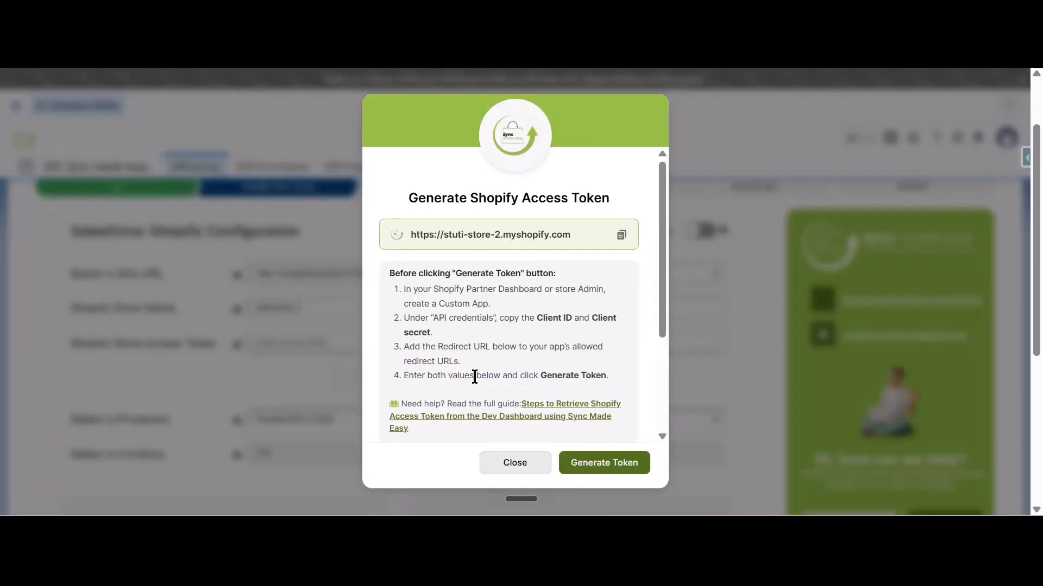
{"action": "scroll", "coordinate": [478, 322], "scroll_direction": "down", "scroll_amount": 1}
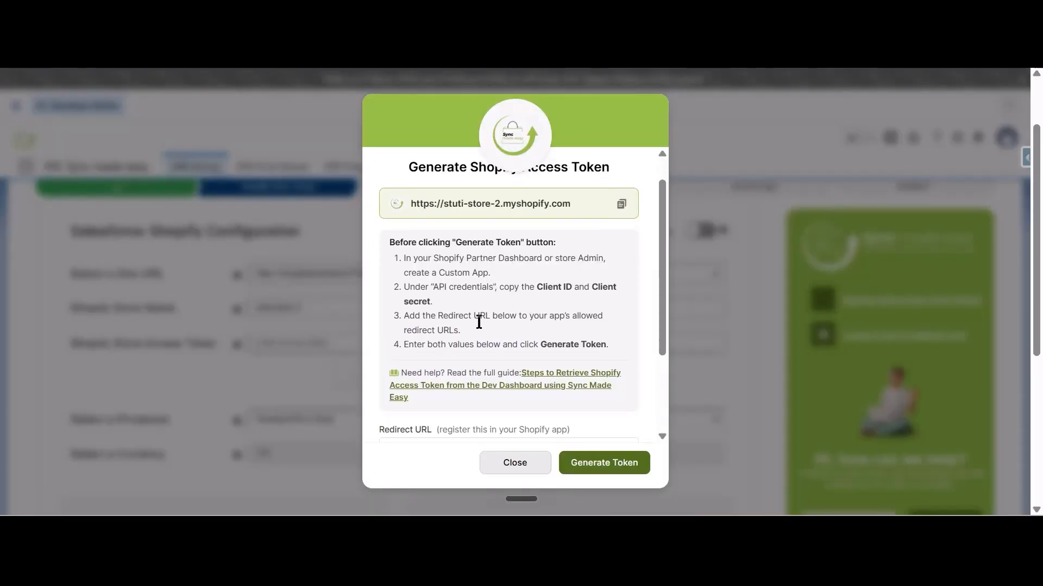
{"action": "scroll", "coordinate": [480, 327], "scroll_direction": "up", "scroll_amount": 1}
{"action": "scroll", "coordinate": [478, 326], "scroll_direction": "down", "scroll_amount": 5}
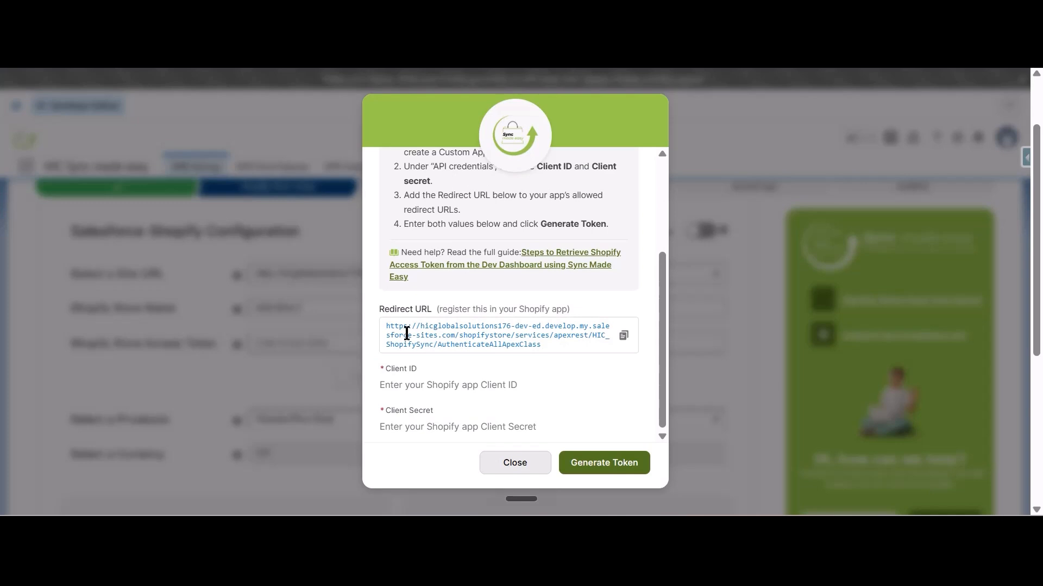
{"action": "left_click", "coordinate": [623, 337]}
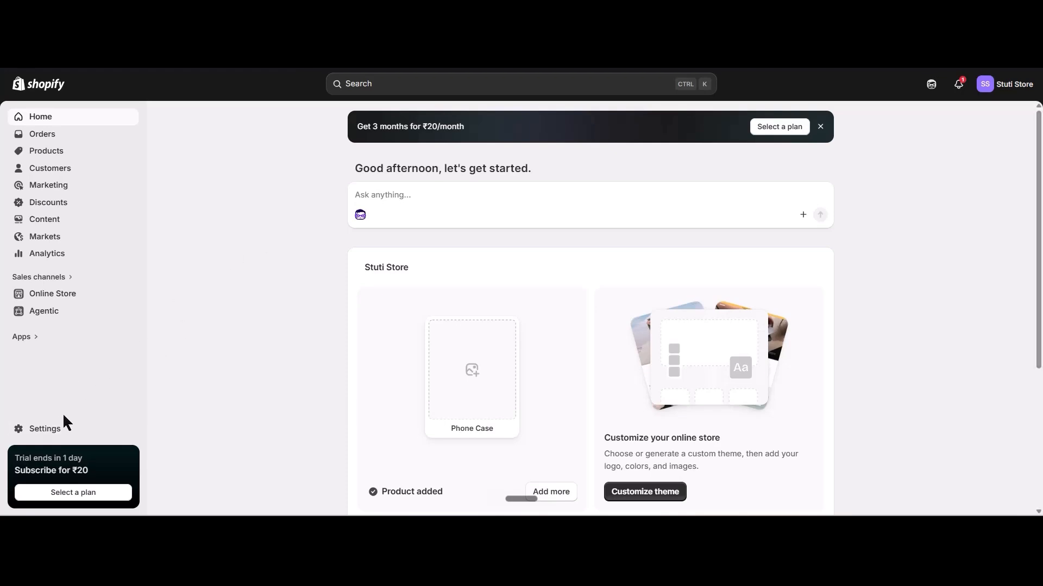
Switch to the Shopify admin, go to app development in the store's settings and open the Dev Dashboard
{"action": "left_click", "coordinate": [46, 428]}
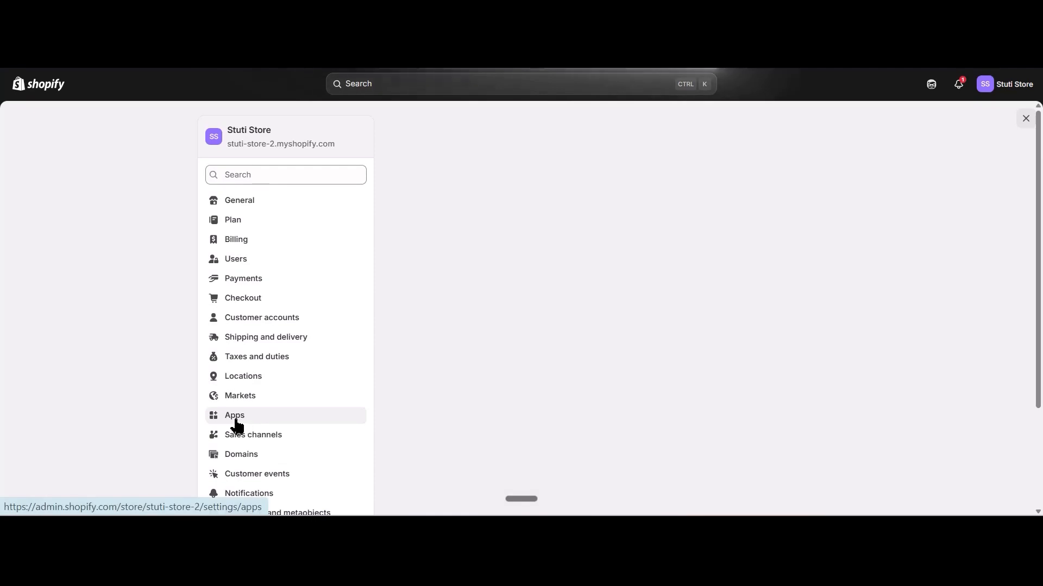
{"action": "left_click", "coordinate": [236, 419]}
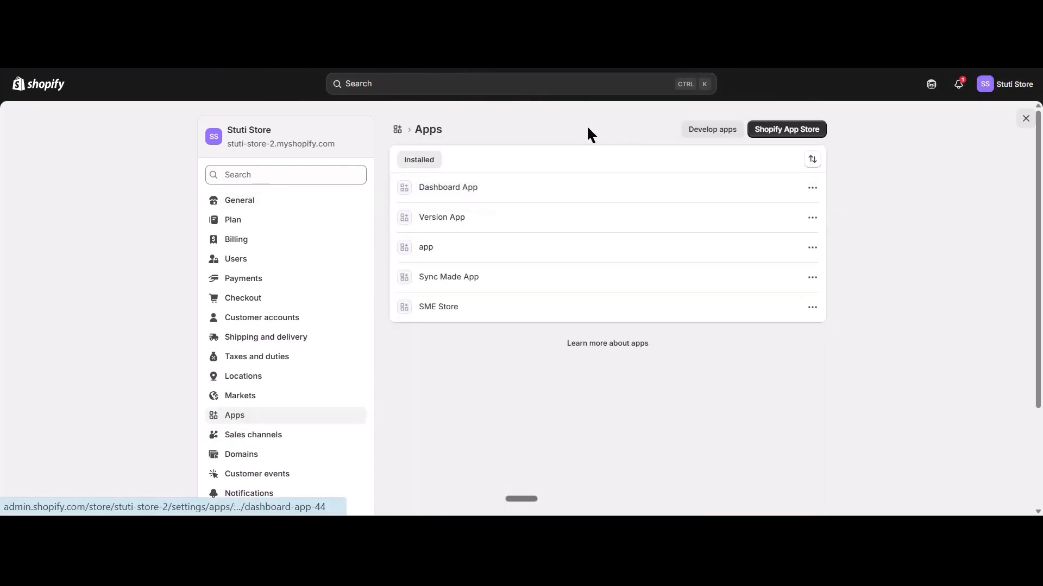
{"action": "left_click", "coordinate": [697, 129]}
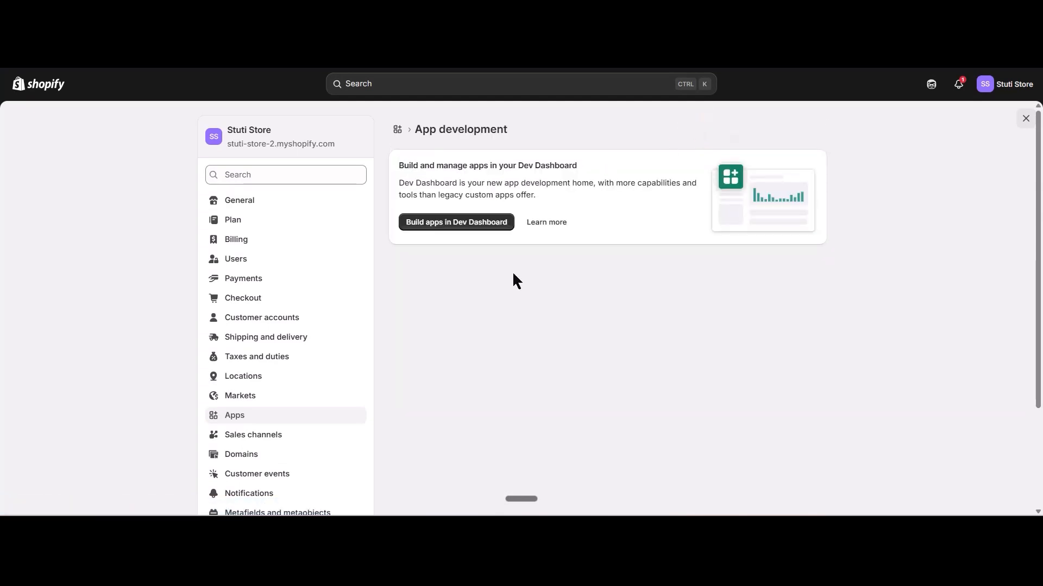
{"action": "left_click", "coordinate": [454, 222]}
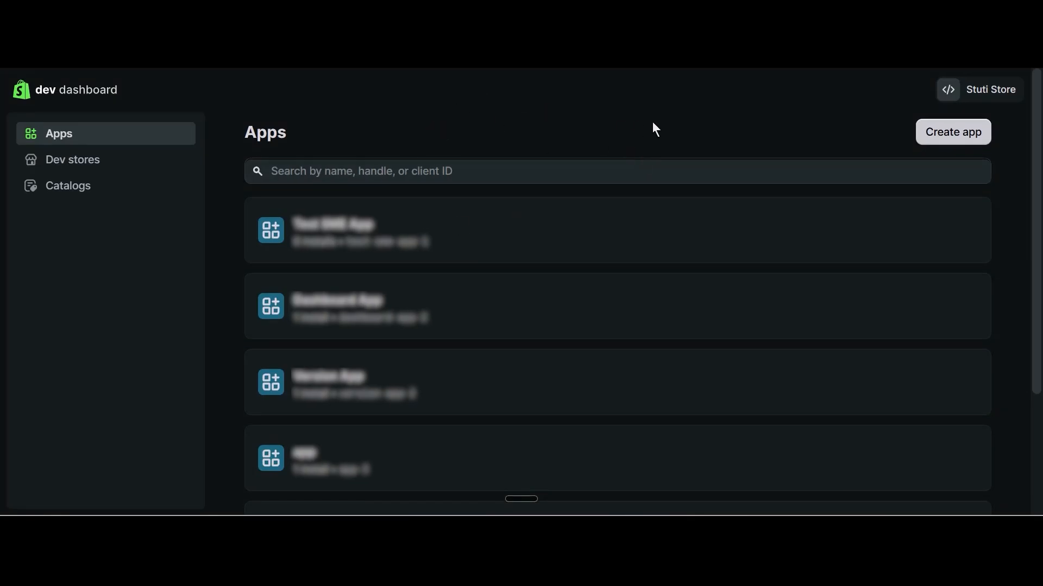
Create a new app named "Sync Made Easy Store" from the Dev Dashboard
{"action": "left_click", "coordinate": [931, 134]}
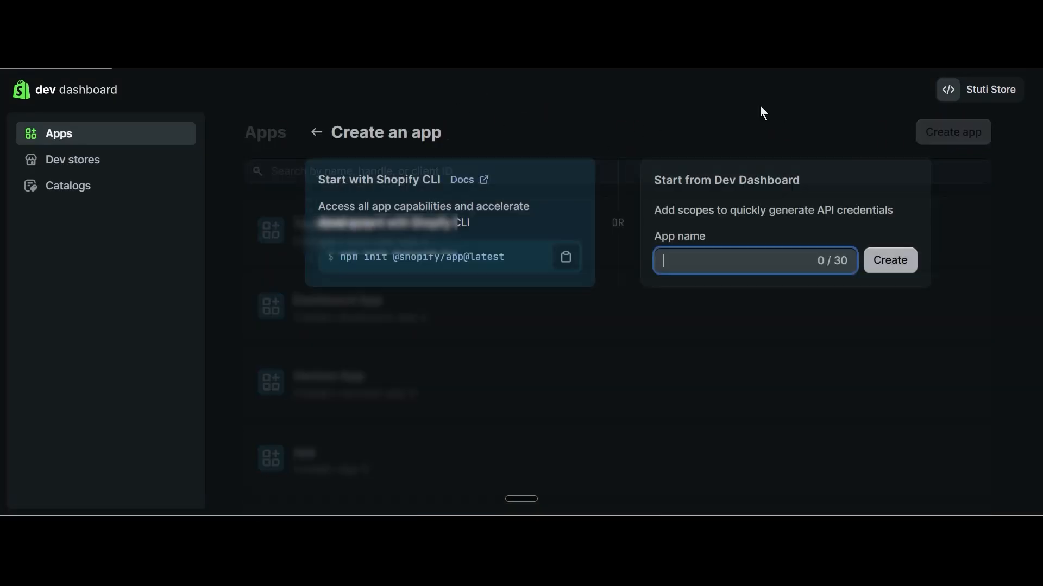
{"action": "left_click", "coordinate": [713, 262]}
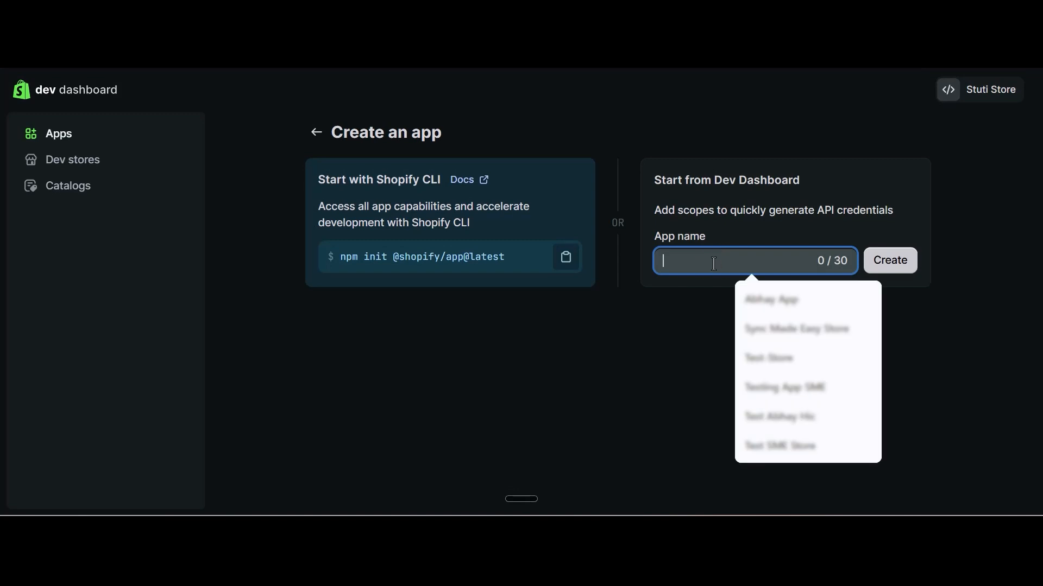
{"action": "type", "text": "Sync Made "}
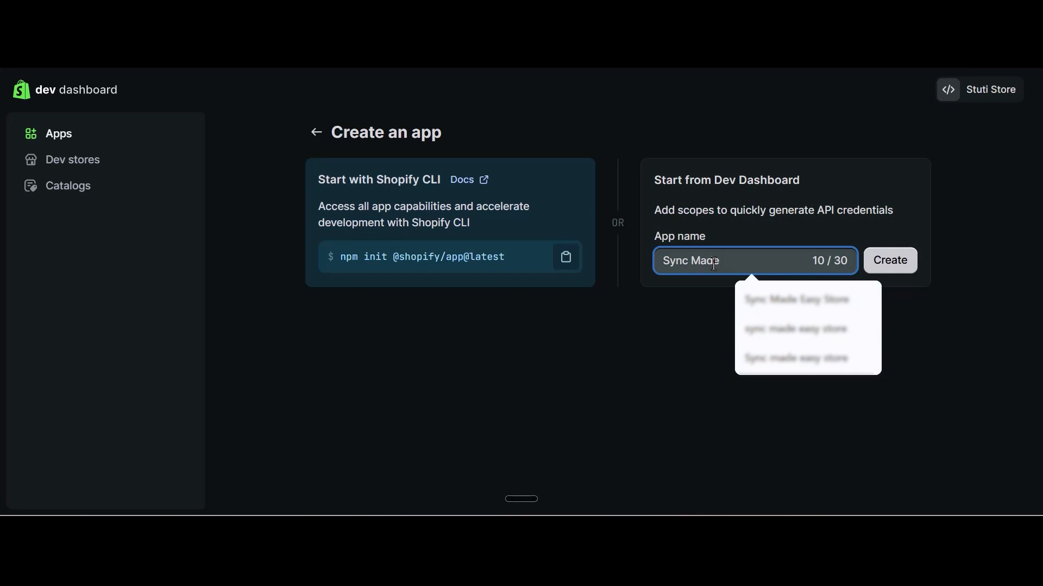
{"action": "type", "text": "Easy Store"}
{"action": "left_click", "coordinate": [705, 298]}
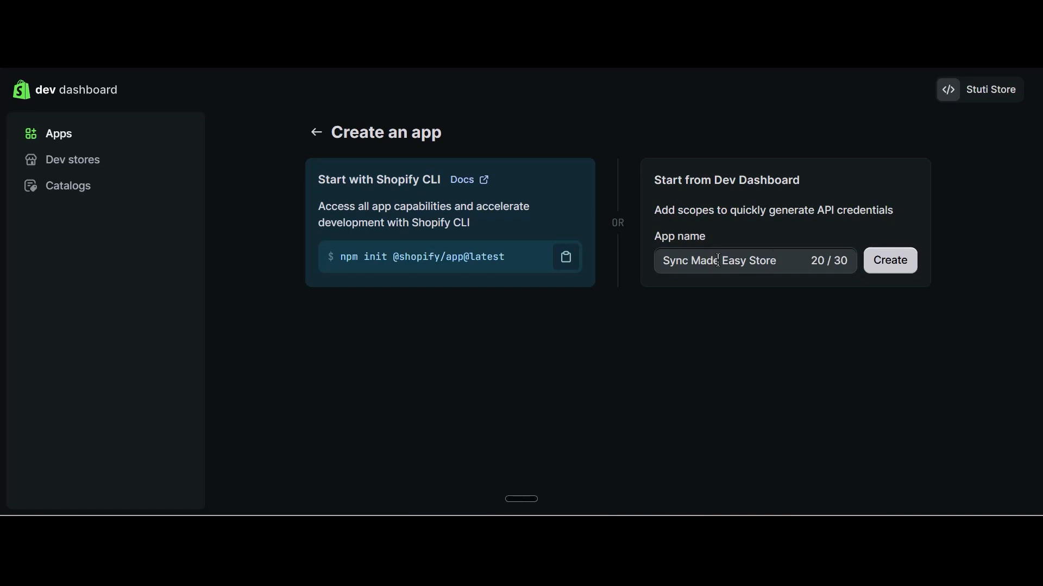
{"action": "left_click", "coordinate": [890, 260]}
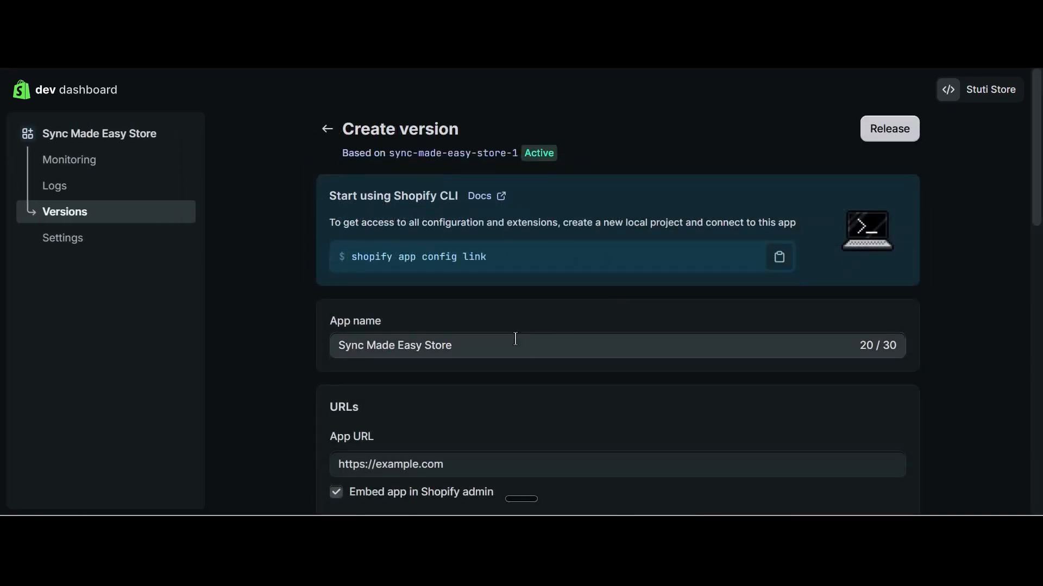
Set the Webhooks API version of the new app version to 2025-10
{"action": "scroll", "coordinate": [455, 301], "scroll_direction": "down", "scroll_amount": 2}
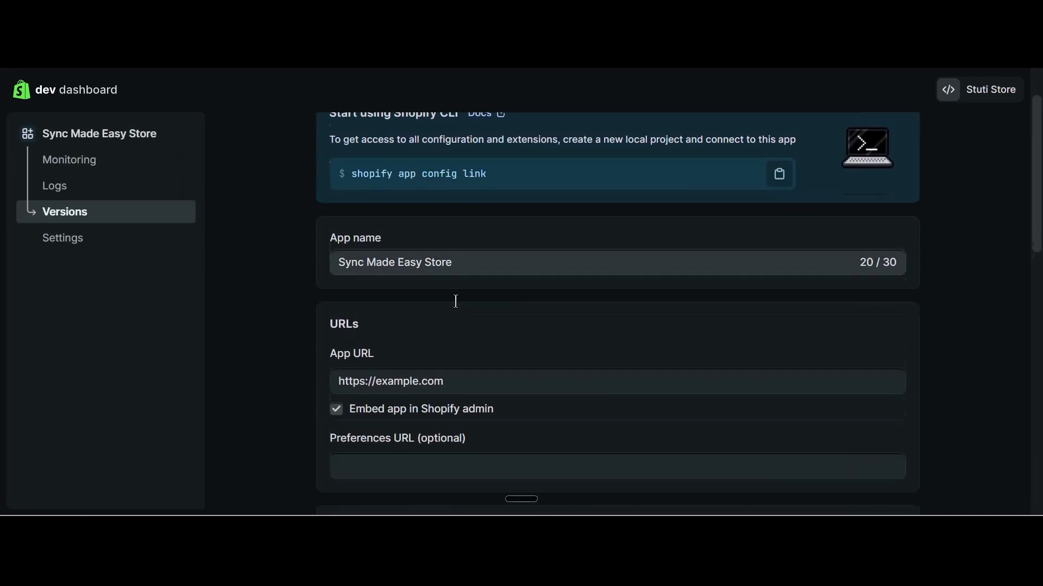
{"action": "scroll", "coordinate": [455, 301], "scroll_direction": "down", "scroll_amount": 3}
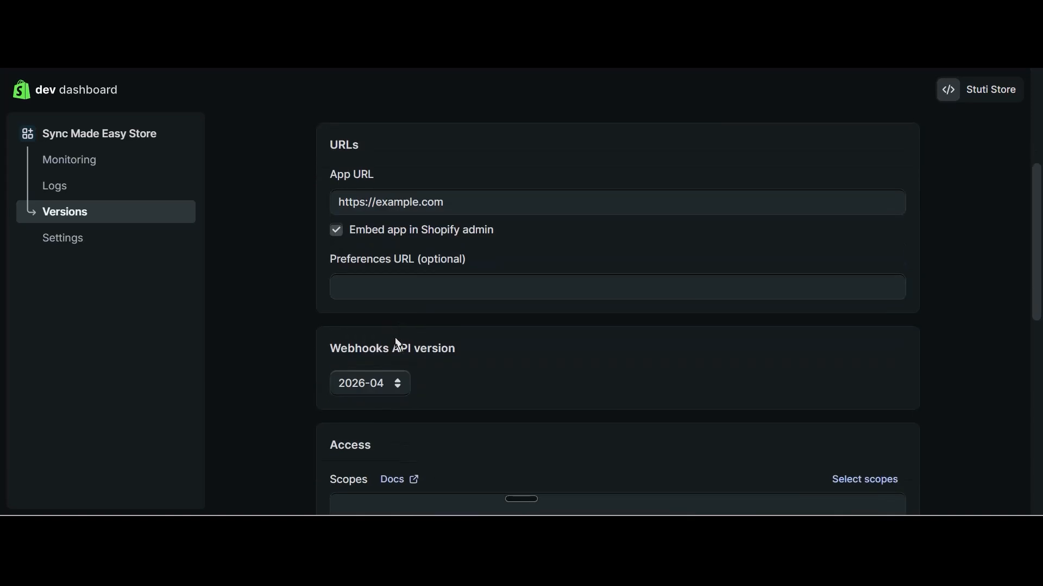
{"action": "left_click", "coordinate": [396, 384]}
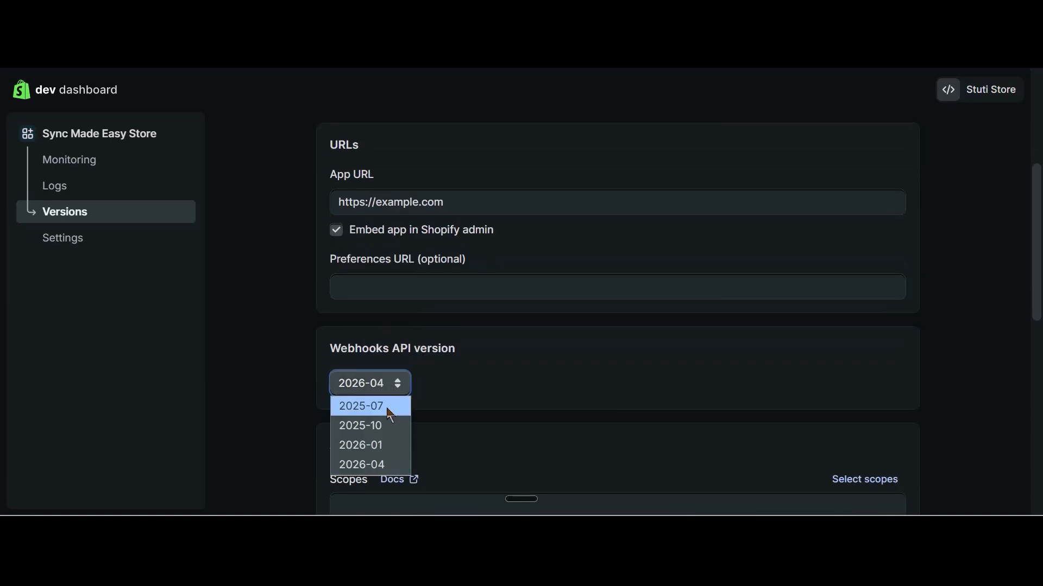
{"action": "left_click", "coordinate": [354, 426]}
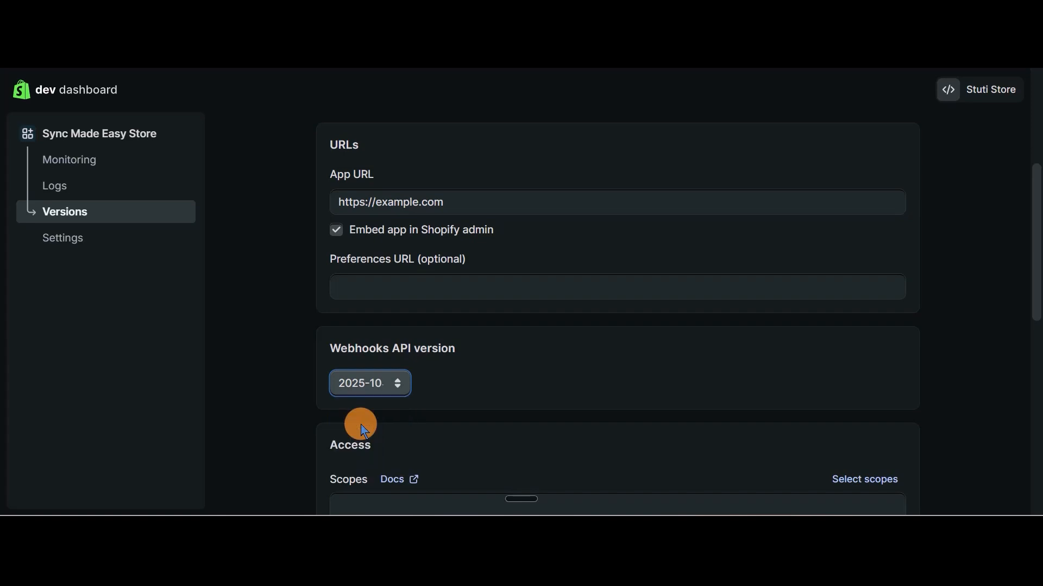
{"action": "left_click", "coordinate": [434, 408]}
Open the selection of required access scopes and enable read_customers and write_customers
{"action": "scroll", "coordinate": [440, 405], "scroll_direction": "down", "scroll_amount": 3}
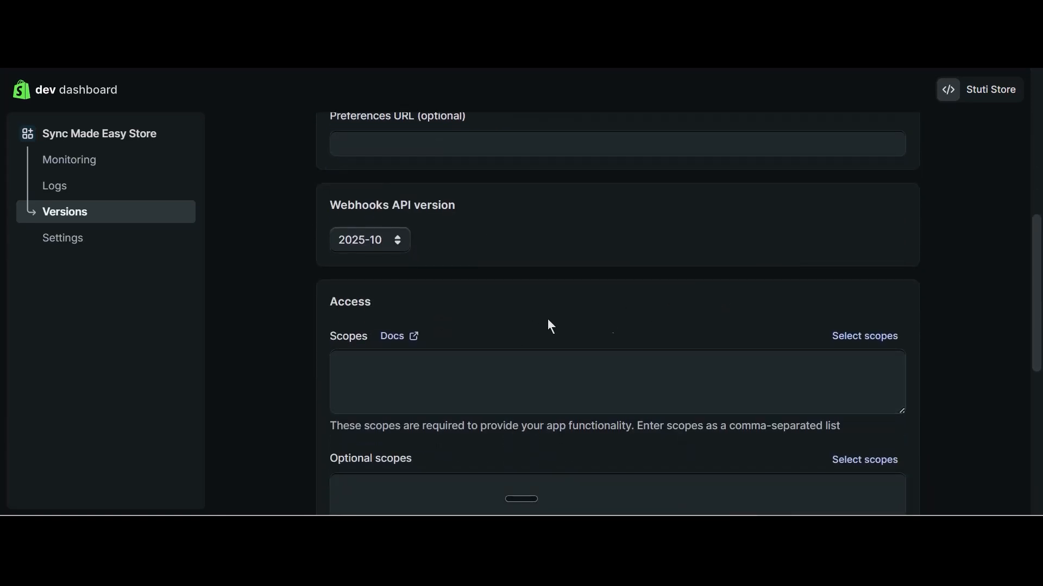
{"action": "scroll", "coordinate": [543, 325], "scroll_direction": "down", "scroll_amount": 1}
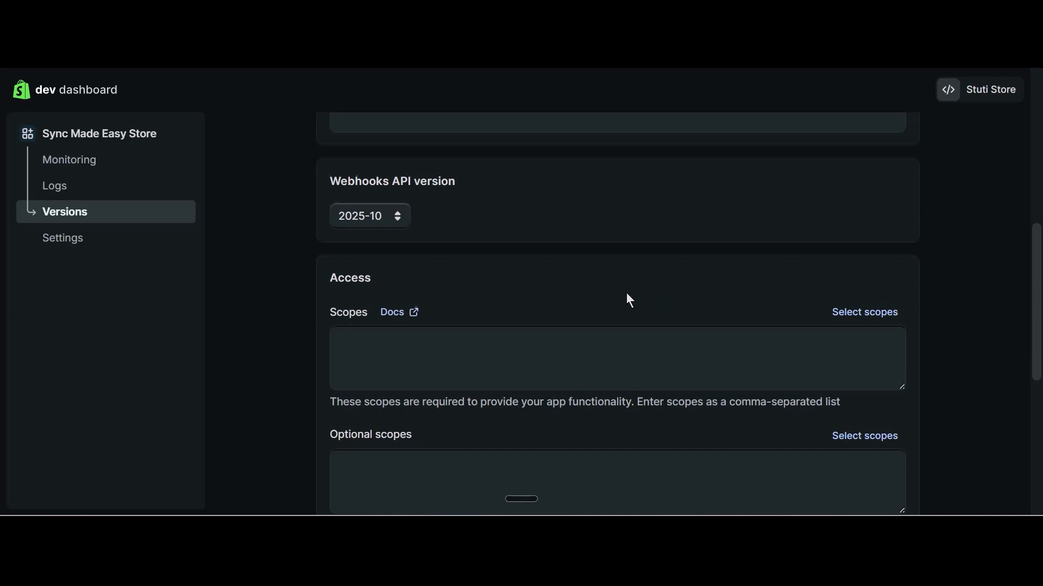
{"action": "scroll", "coordinate": [627, 295], "scroll_direction": "down", "scroll_amount": 1}
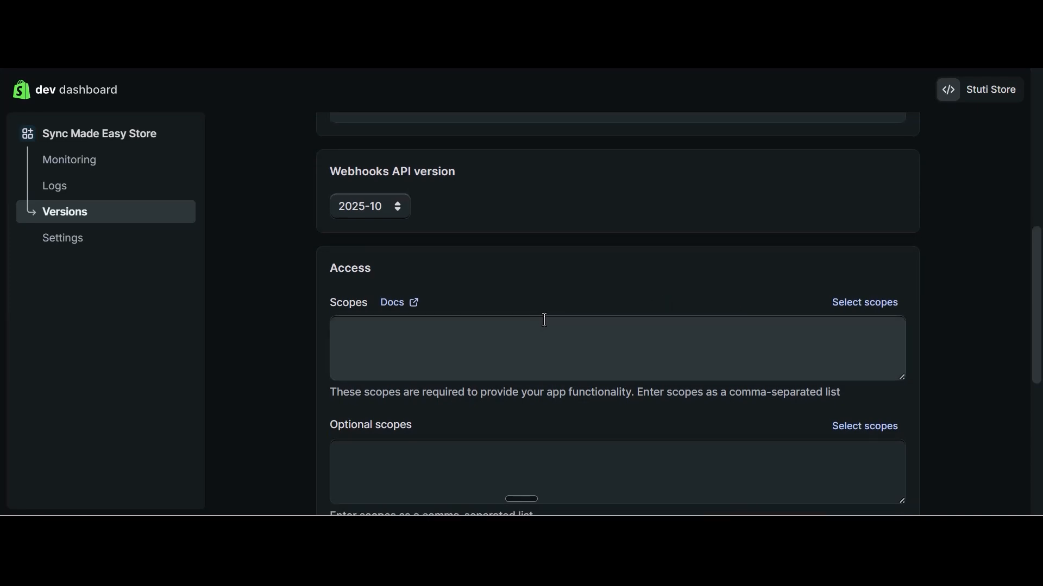
{"action": "left_click", "coordinate": [839, 301]}
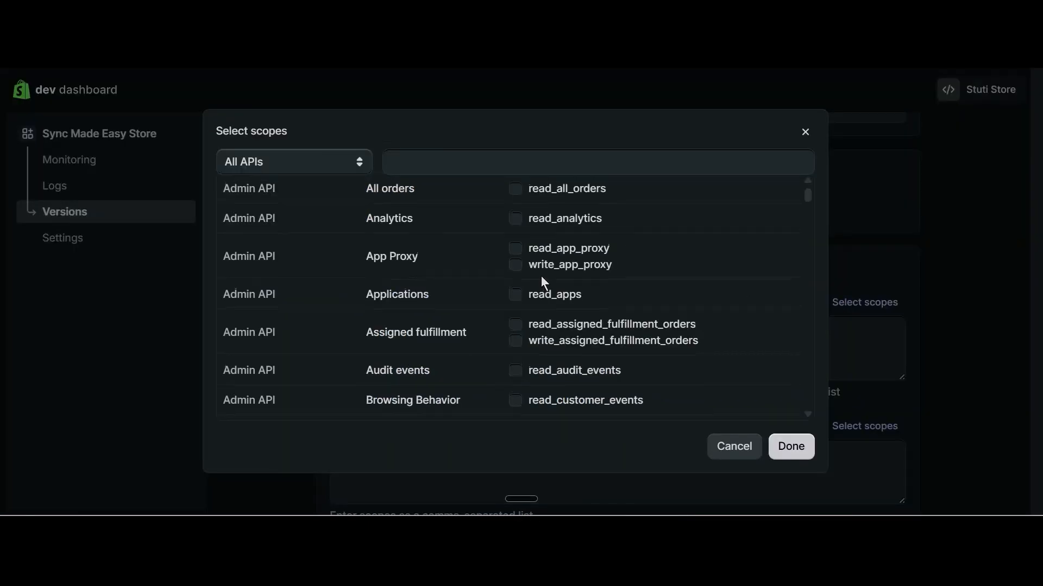
{"action": "scroll", "coordinate": [507, 238], "scroll_direction": "down", "scroll_amount": 2}
{"action": "scroll", "coordinate": [510, 243], "scroll_direction": "down", "scroll_amount": 7}
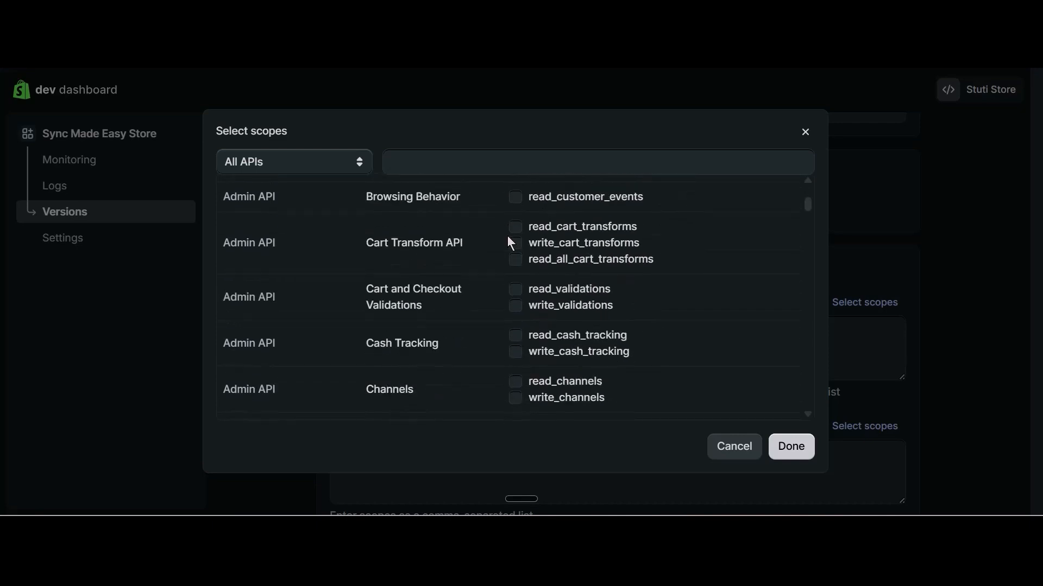
{"action": "scroll", "coordinate": [508, 238], "scroll_direction": "down", "scroll_amount": 5}
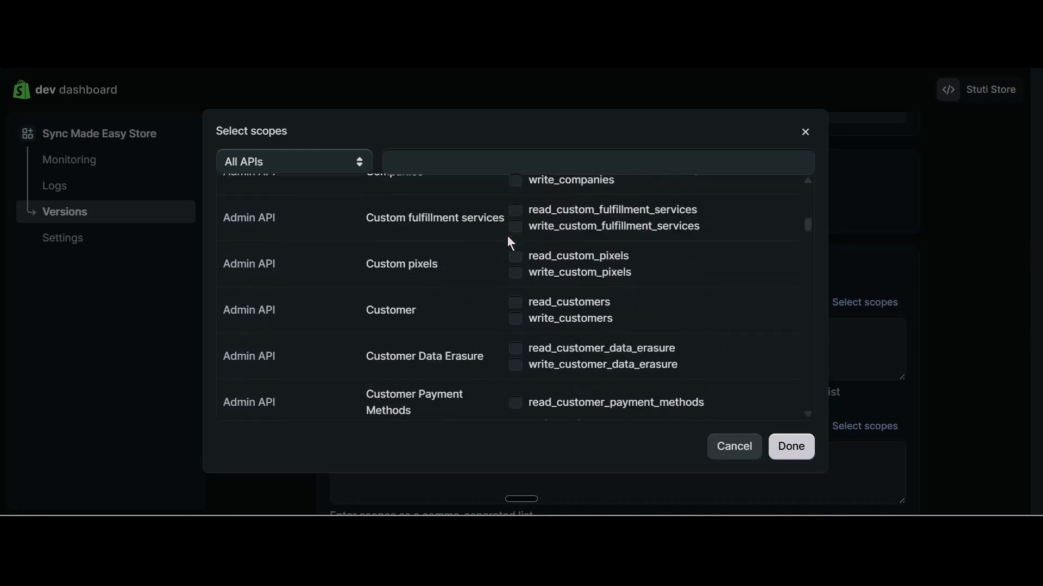
{"action": "left_click", "coordinate": [516, 275]}
{"action": "left_click", "coordinate": [516, 259]}
Enable the read_draft_orders and write_draft_orders scopes for the app
{"action": "scroll", "coordinate": [518, 269], "scroll_direction": "down", "scroll_amount": 5}
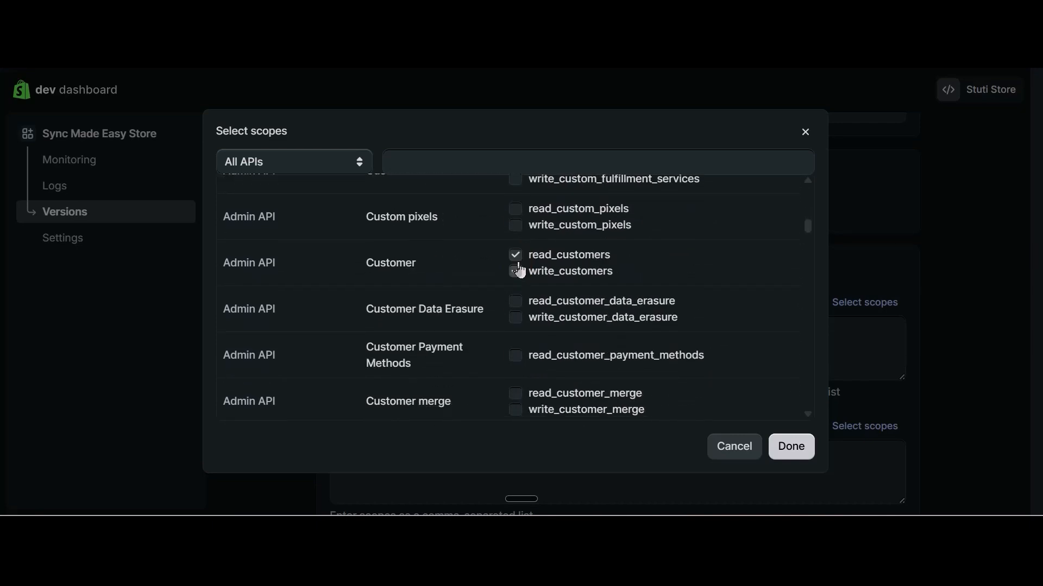
{"action": "scroll", "coordinate": [518, 269], "scroll_direction": "down", "scroll_amount": 5}
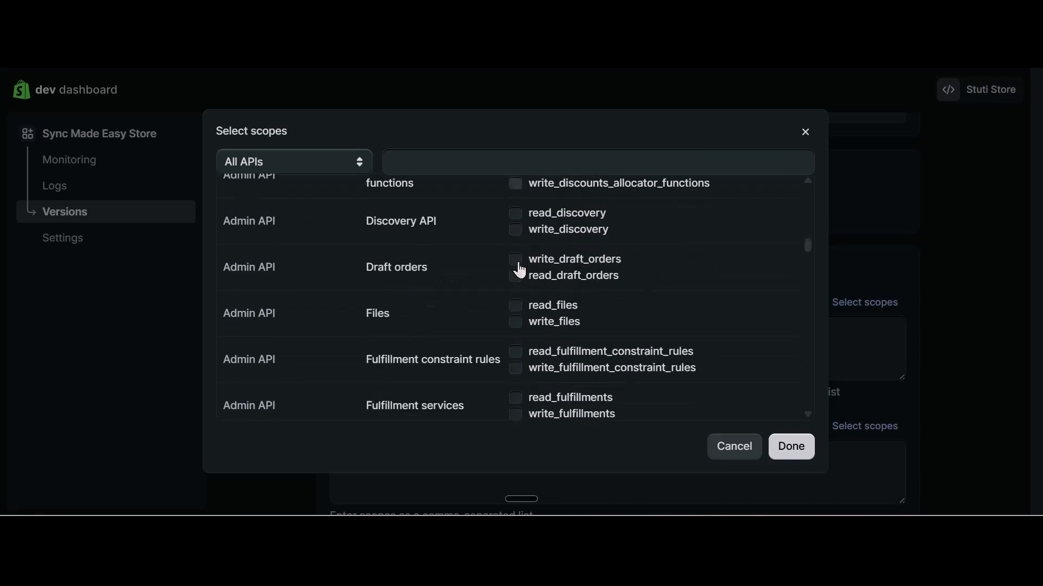
{"action": "left_click", "coordinate": [517, 274]}
{"action": "left_click", "coordinate": [515, 259]}
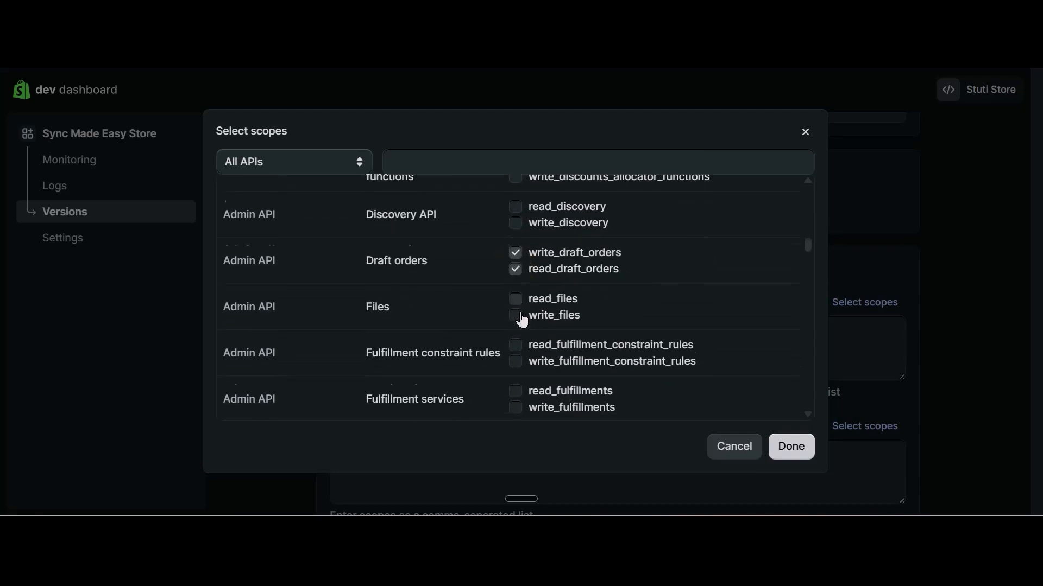
Enable the read_inventory and write_inventory scopes for the app
{"action": "scroll", "coordinate": [521, 319], "scroll_direction": "down", "scroll_amount": 3}
{"action": "scroll", "coordinate": [520, 320], "scroll_direction": "down", "scroll_amount": 2}
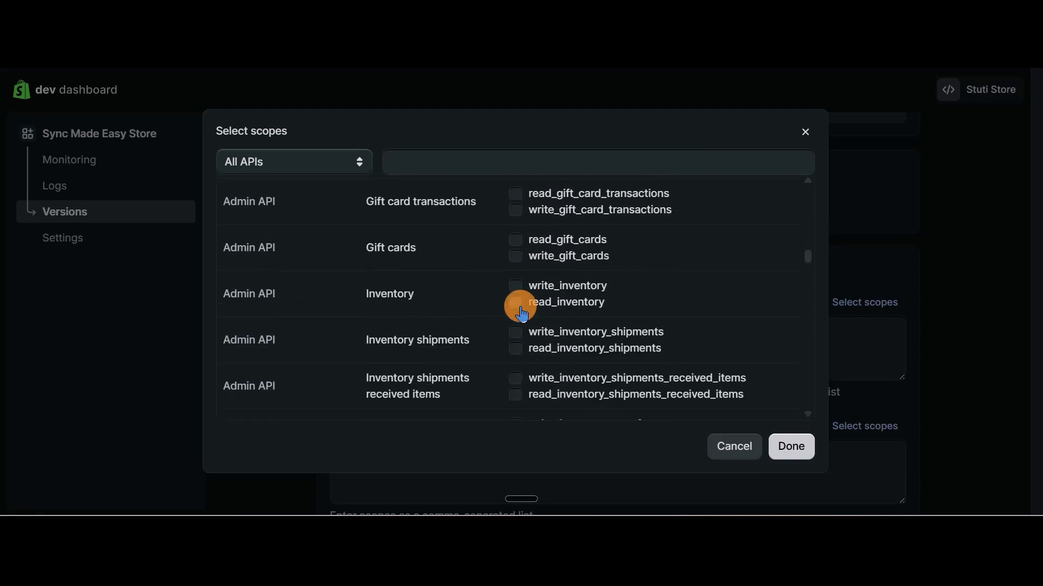
{"action": "left_click", "coordinate": [516, 285]}
{"action": "scroll", "coordinate": [518, 288], "scroll_direction": "down", "scroll_amount": 3}
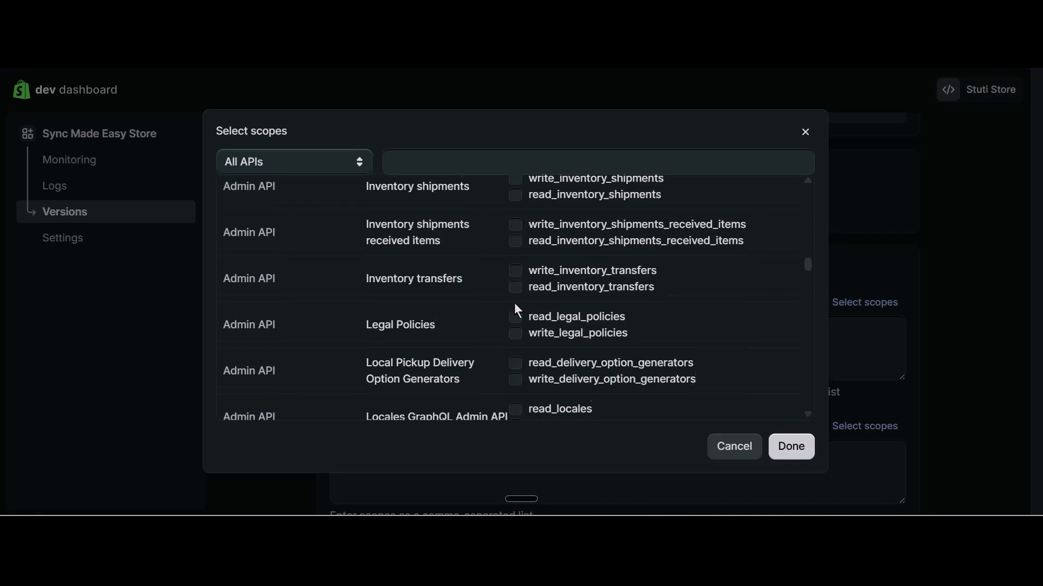
Enable the read_locations, write_locations, read_orders and write_orders scopes for the app
{"action": "scroll", "coordinate": [516, 310], "scroll_direction": "down", "scroll_amount": 3}
{"action": "left_click", "coordinate": [515, 308]}
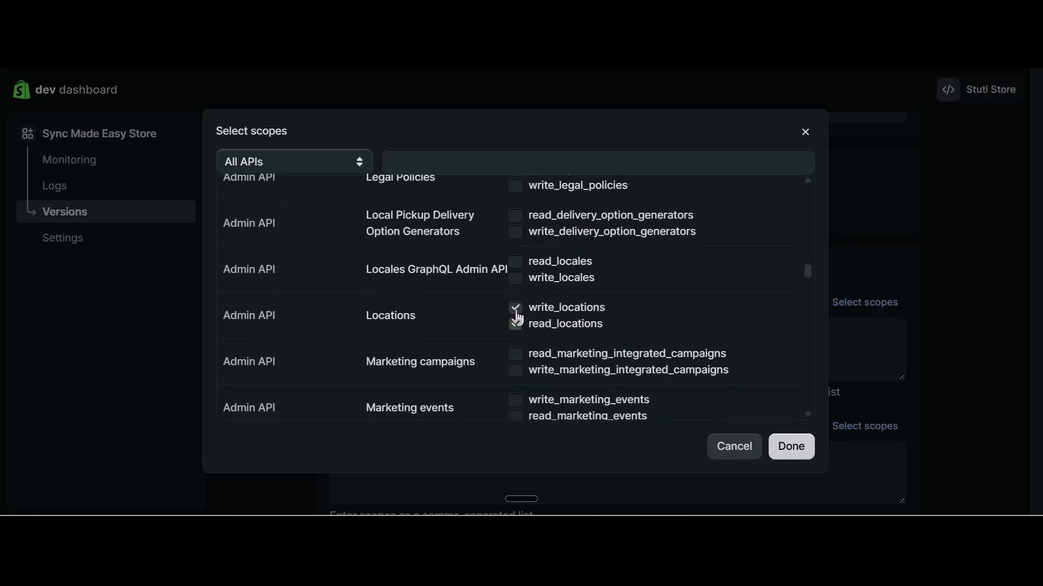
{"action": "scroll", "coordinate": [518, 318], "scroll_direction": "down", "scroll_amount": 8}
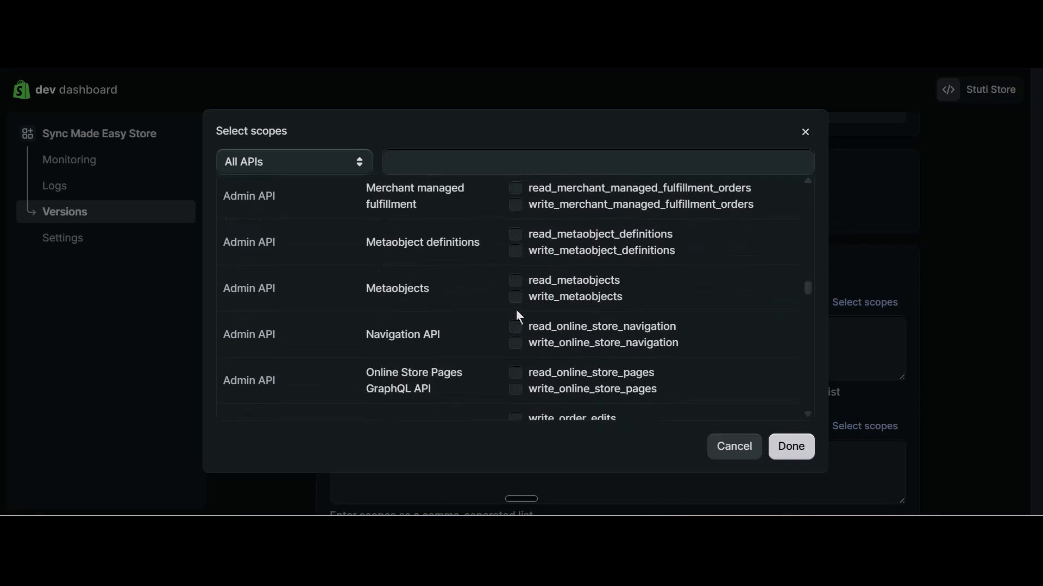
{"action": "scroll", "coordinate": [517, 315], "scroll_direction": "down", "scroll_amount": 3}
{"action": "left_click", "coordinate": [516, 338]}
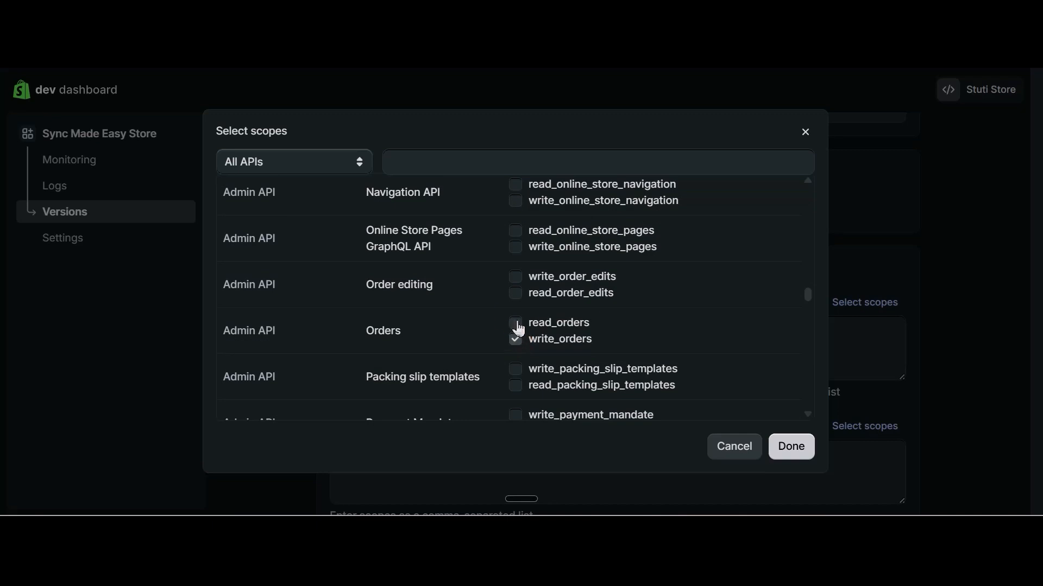
{"action": "left_click", "coordinate": [515, 323]}
Enable the read_products and write_products scopes and apply the scope selection to the app version
{"action": "scroll", "coordinate": [517, 325], "scroll_direction": "down", "scroll_amount": 7}
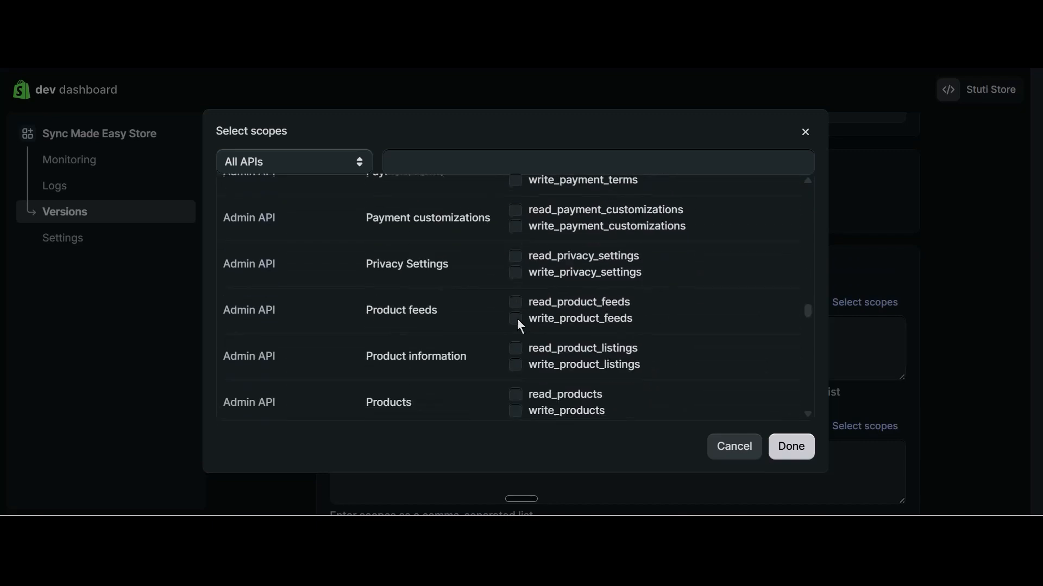
{"action": "scroll", "coordinate": [516, 318], "scroll_direction": "down", "scroll_amount": 1}
{"action": "left_click", "coordinate": [516, 375]}
{"action": "left_click", "coordinate": [515, 359]}
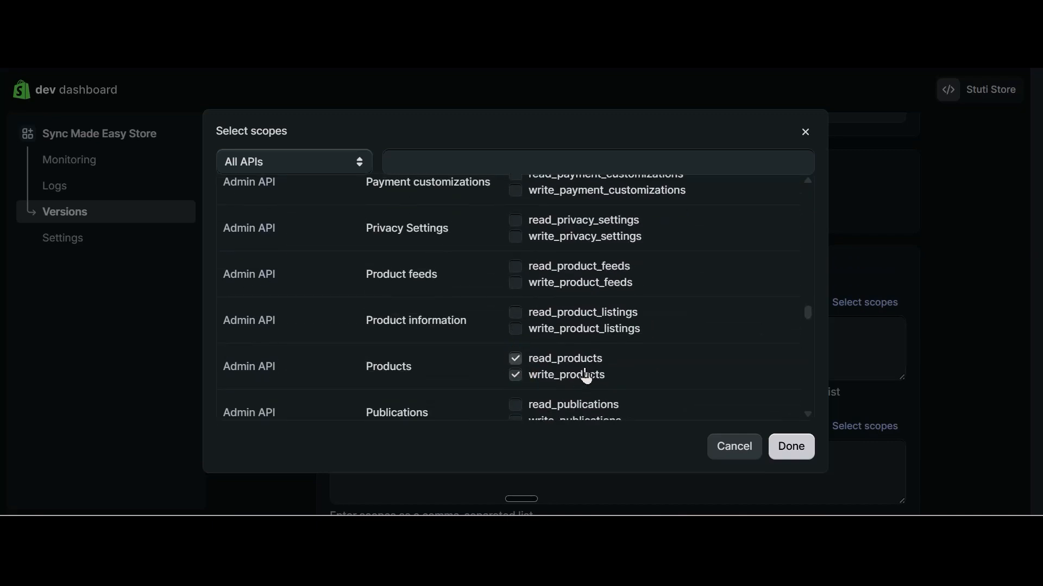
{"action": "left_click", "coordinate": [781, 441]}
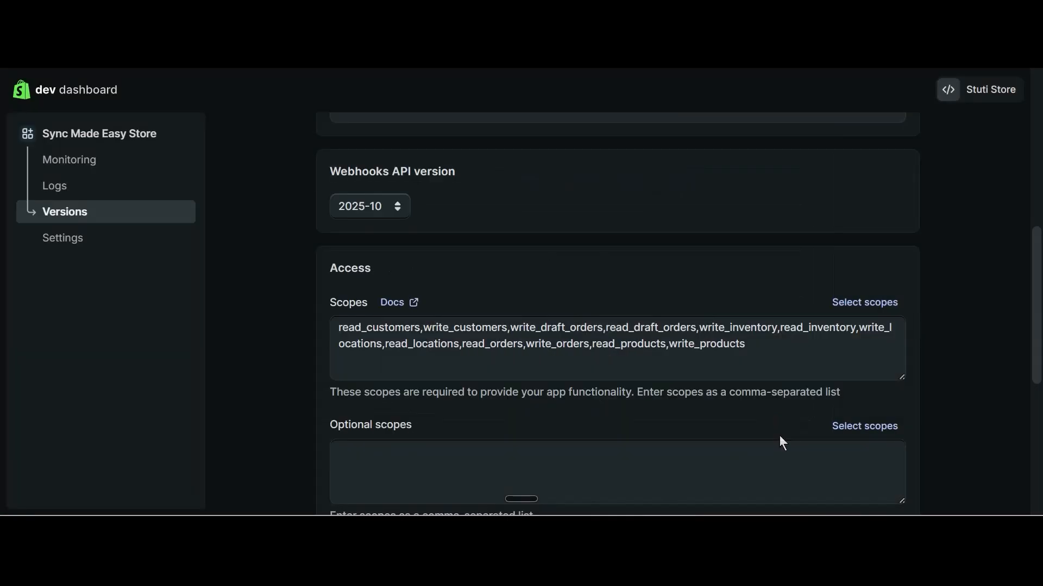
Copy the Redirect URL from the token generation dialog in Salesforce and add it to the Shopify app's Redirect URLs
{"action": "scroll", "coordinate": [602, 302], "scroll_direction": "down", "scroll_amount": 3}
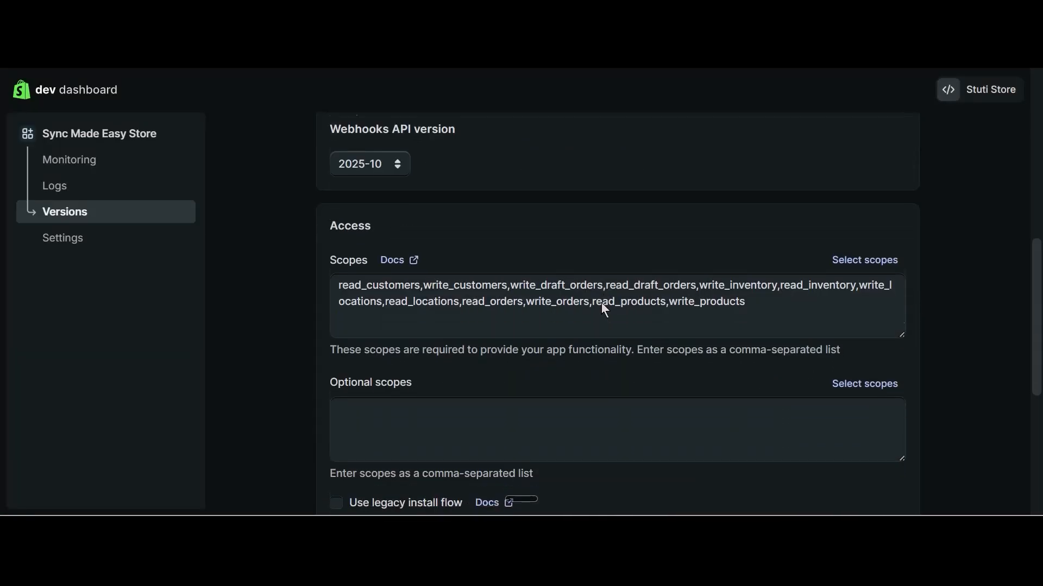
{"action": "scroll", "coordinate": [471, 285], "scroll_direction": "down", "scroll_amount": 3}
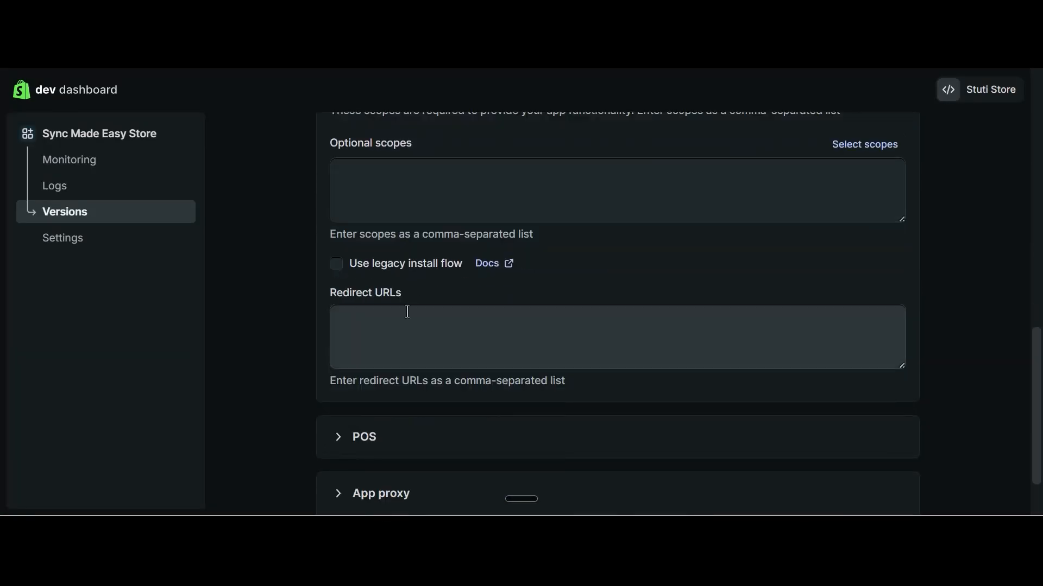
{"action": "left_click", "coordinate": [411, 314]}
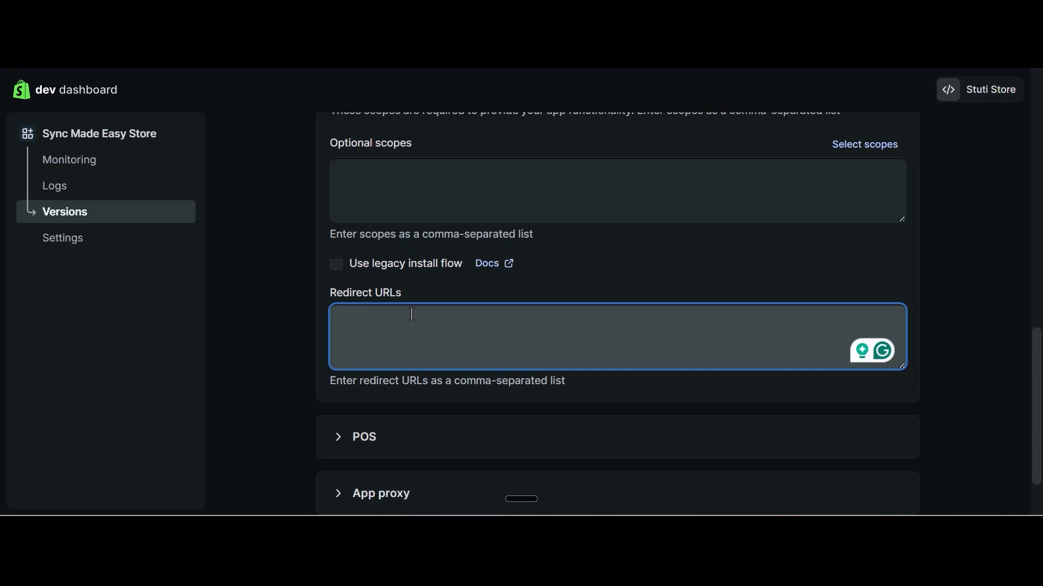
{"action": "key", "text": "alt+Tab"}
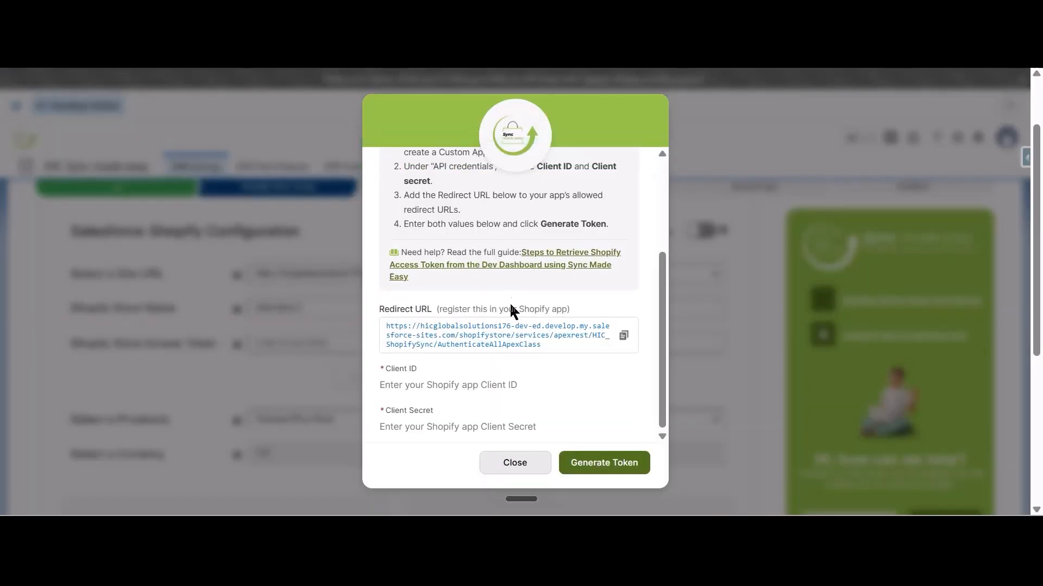
{"action": "left_click", "coordinate": [623, 339]}
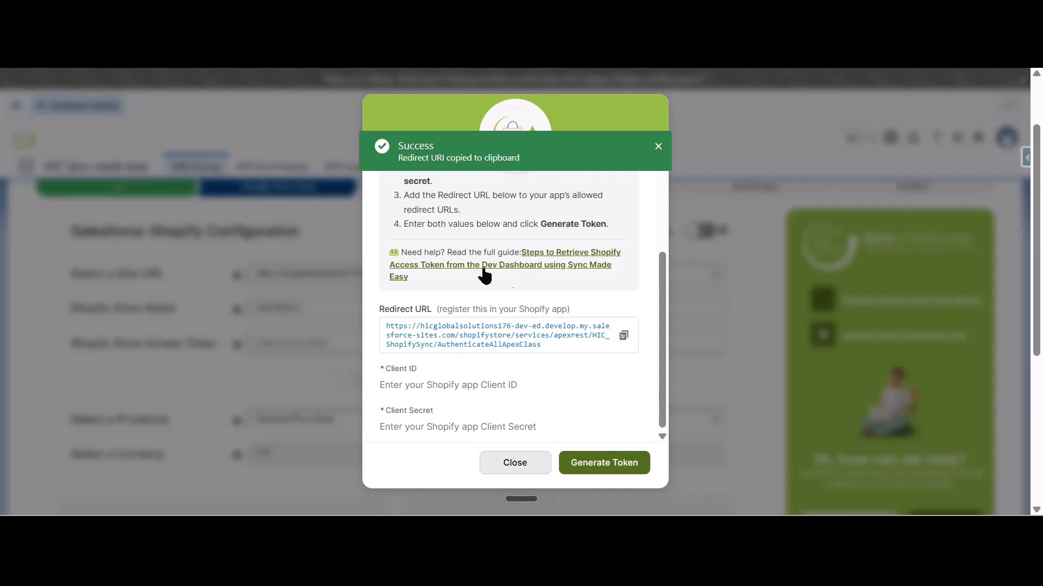
{"action": "key", "text": "alt+Tab"}
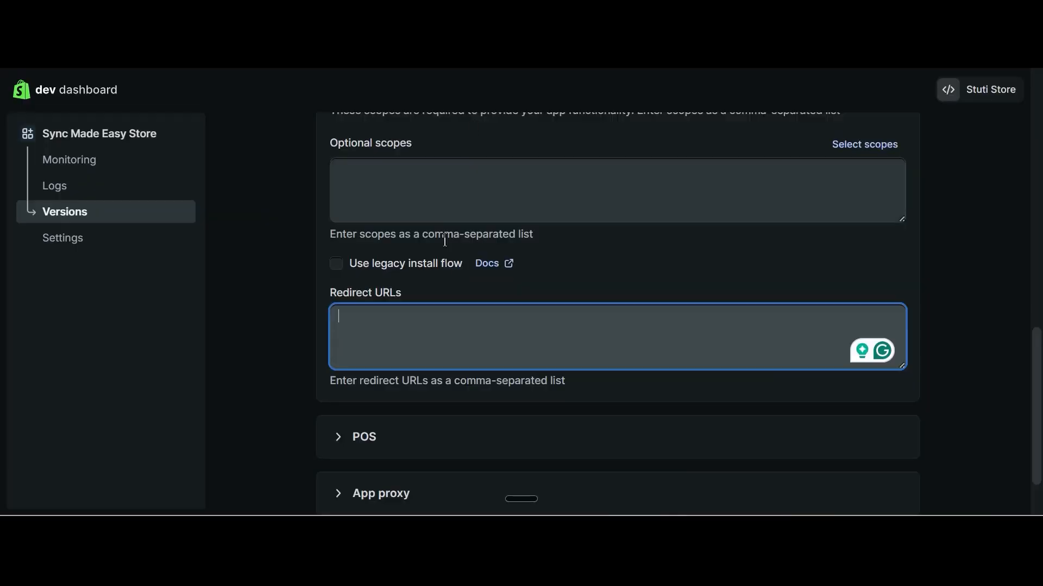
{"action": "key", "text": "ctrl+v"}
{"action": "left_click", "coordinate": [299, 321]}
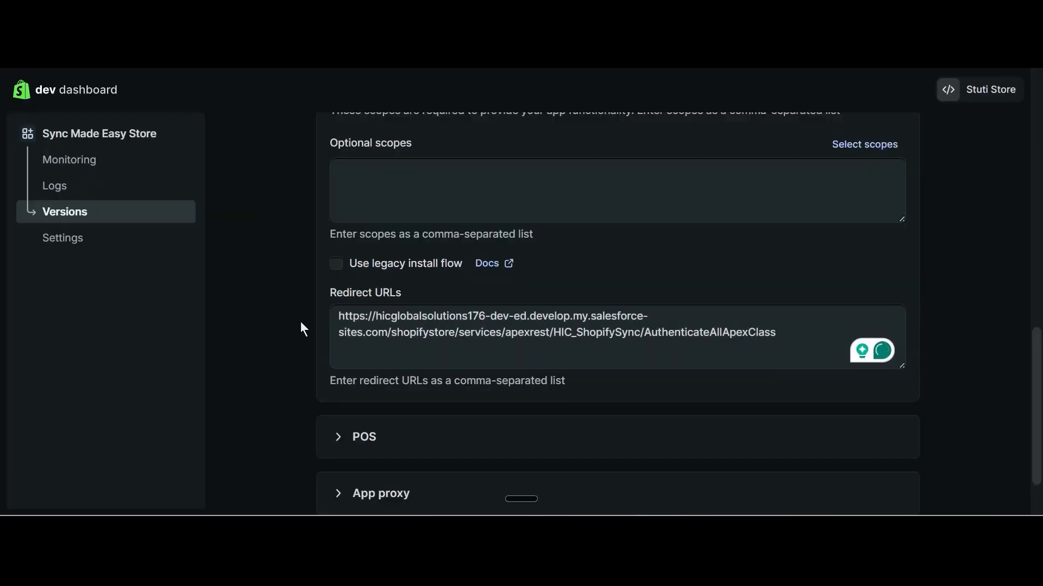
Release the new app version without a version name or message
{"action": "scroll", "coordinate": [299, 321], "scroll_direction": "up", "scroll_amount": 5}
{"action": "scroll", "coordinate": [299, 321], "scroll_direction": "down", "scroll_amount": 6}
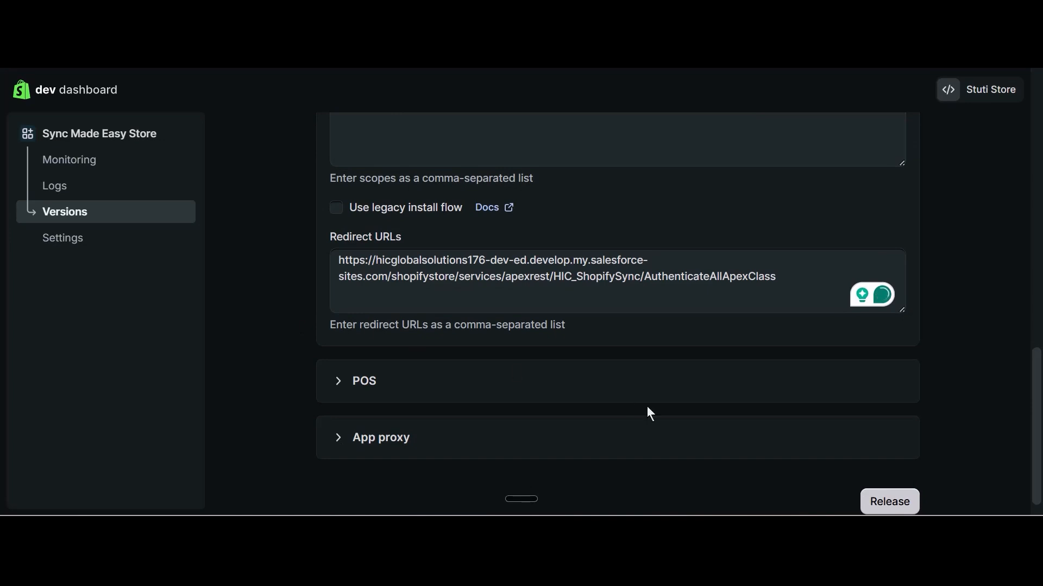
{"action": "left_click", "coordinate": [889, 501]}
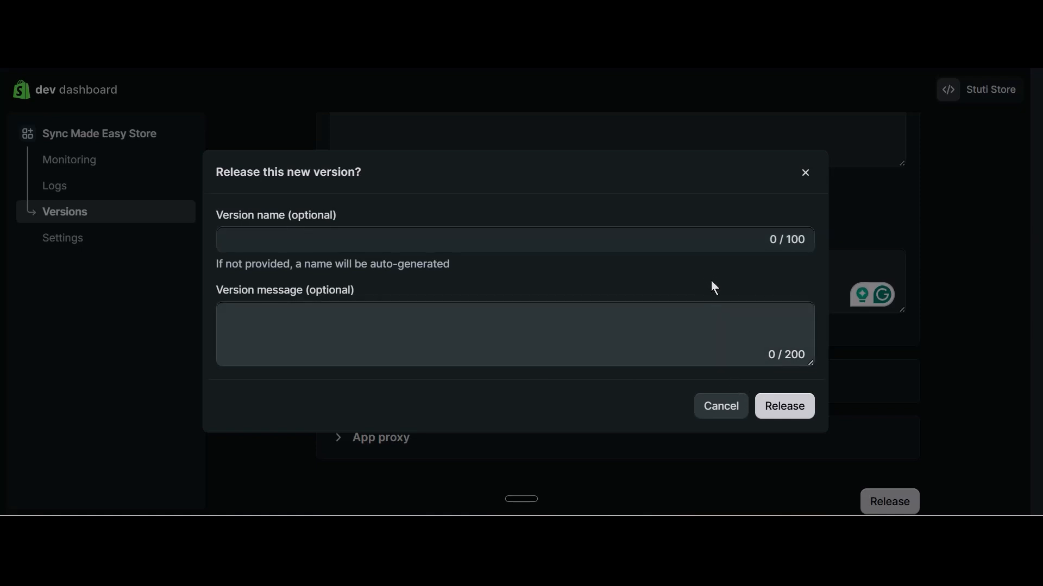
{"action": "left_click", "coordinate": [788, 405]}
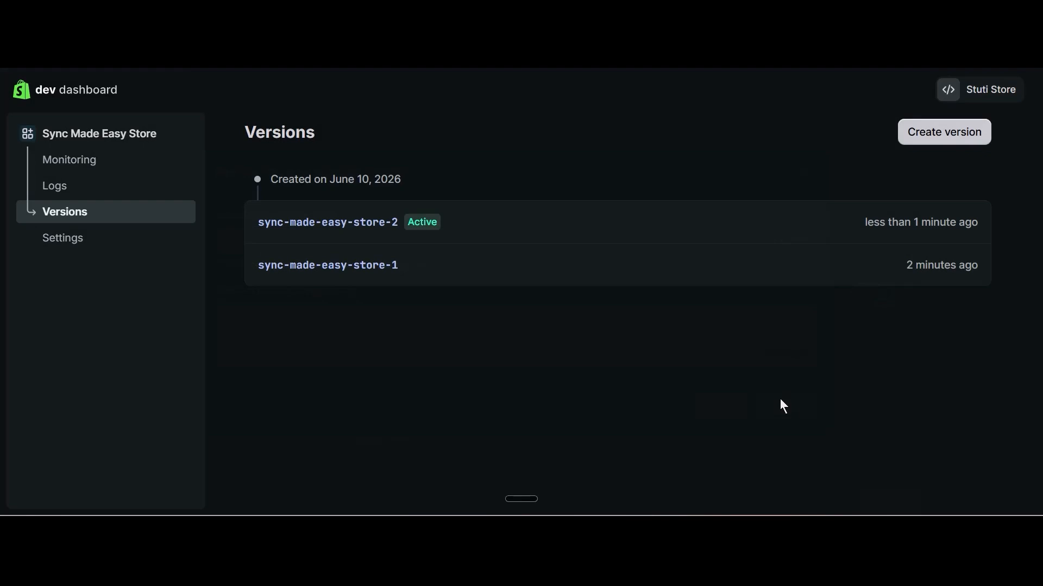
Open the Sync Made Easy Store app's settings and copy its Client ID and secret
{"action": "left_click", "coordinate": [59, 248]}
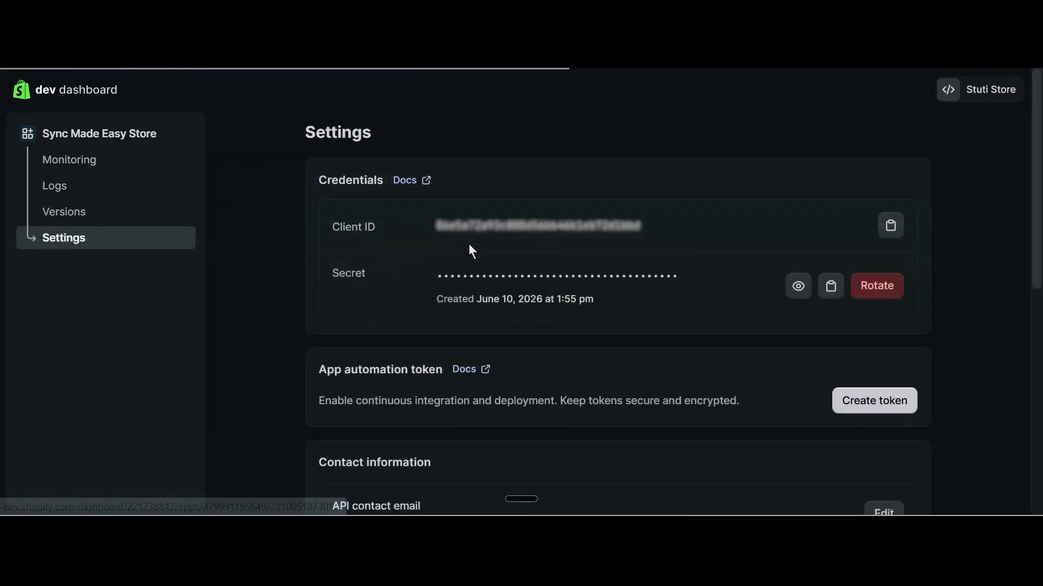
{"action": "scroll", "coordinate": [454, 336], "scroll_direction": "down", "scroll_amount": 1}
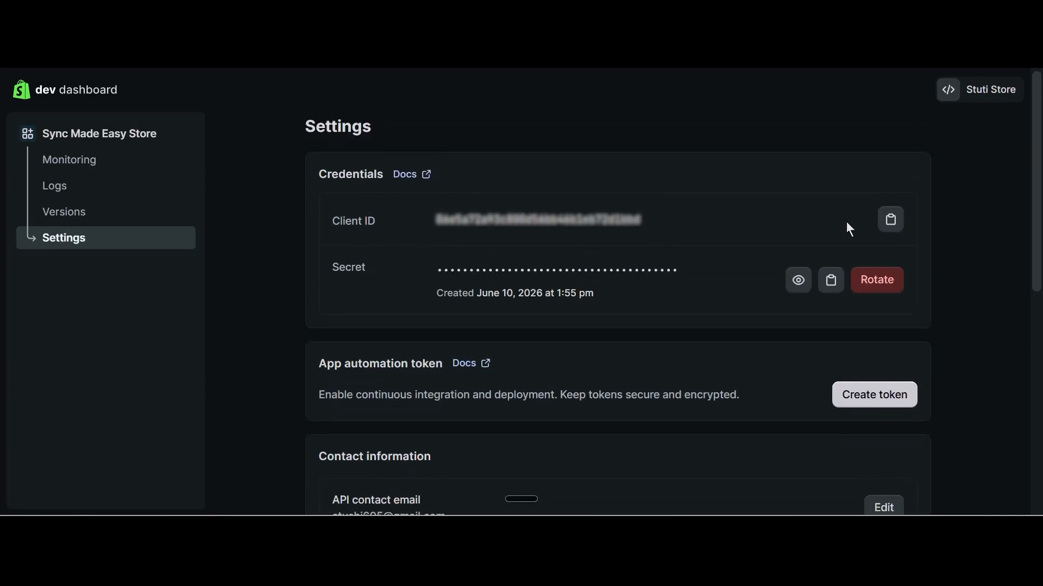
{"action": "left_click", "coordinate": [890, 220]}
{"action": "left_click", "coordinate": [831, 280]}
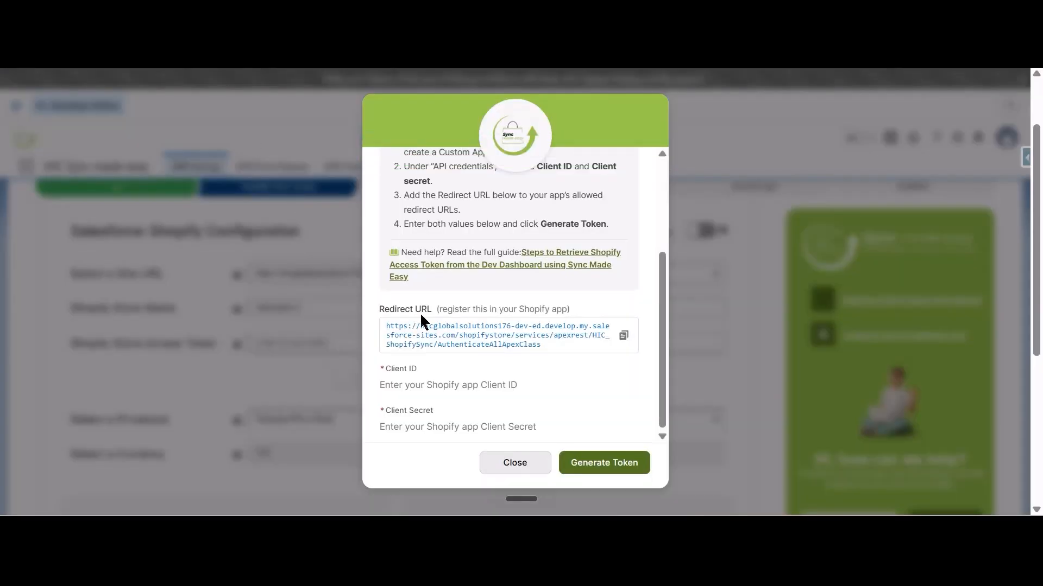
Switch to Salesforce and paste the copied credentials into the Client ID and Client Secret fields
{"action": "scroll", "coordinate": [455, 307], "scroll_direction": "up", "scroll_amount": 2}
{"action": "scroll", "coordinate": [455, 307], "scroll_direction": "down", "scroll_amount": 2}
{"action": "left_click", "coordinate": [465, 383]}
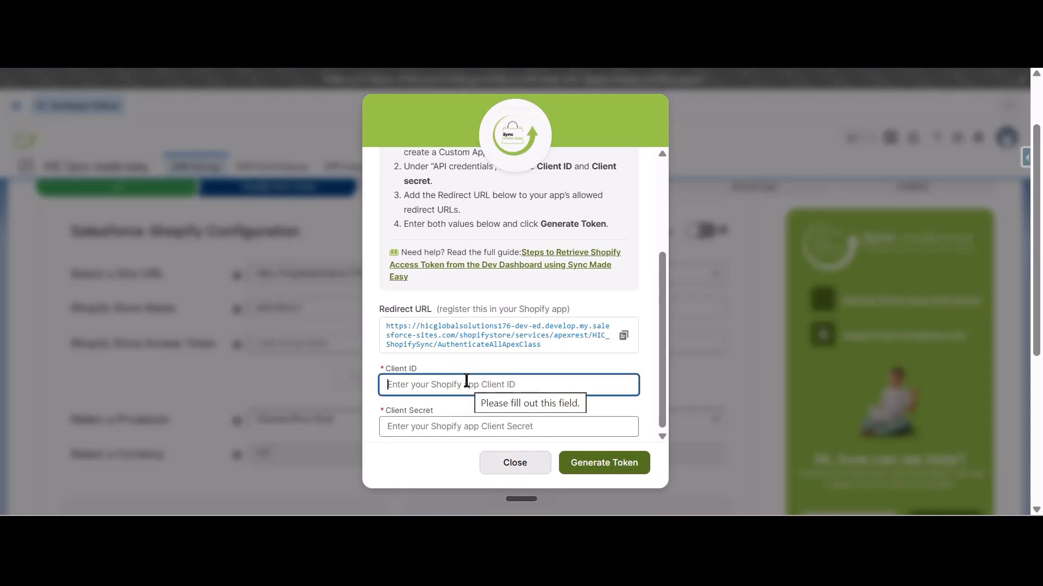
{"action": "key", "text": "super+v"}
{"action": "left_click", "coordinate": [465, 260]}
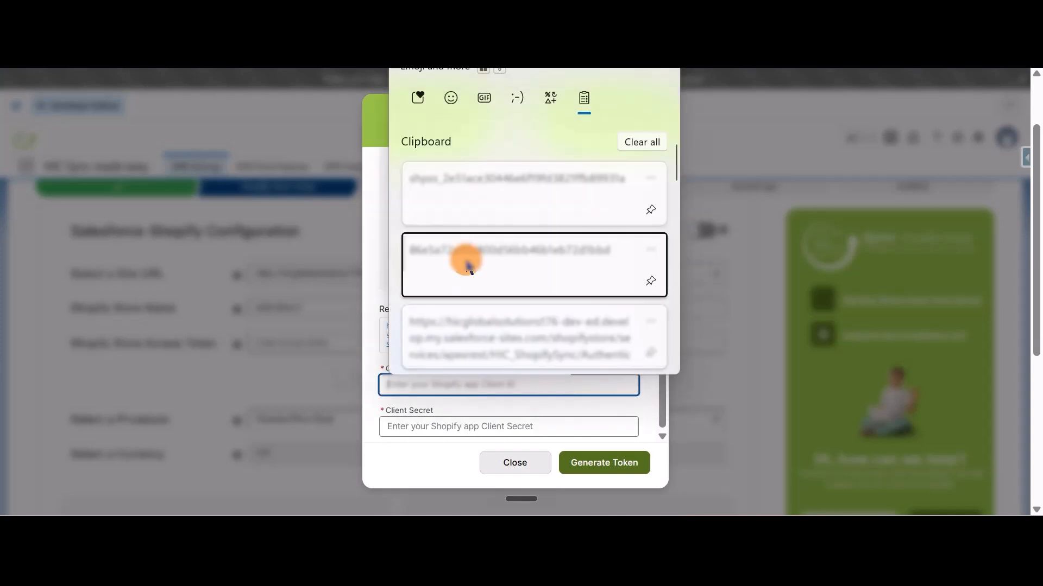
{"action": "left_click", "coordinate": [439, 426]}
{"action": "key", "text": "super+v"}
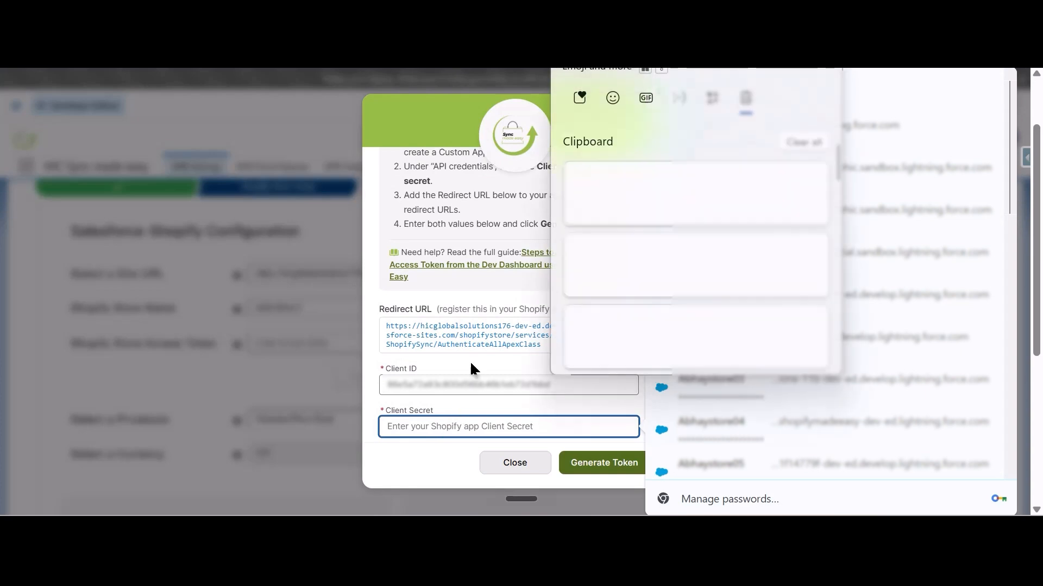
{"action": "left_click", "coordinate": [580, 202]}
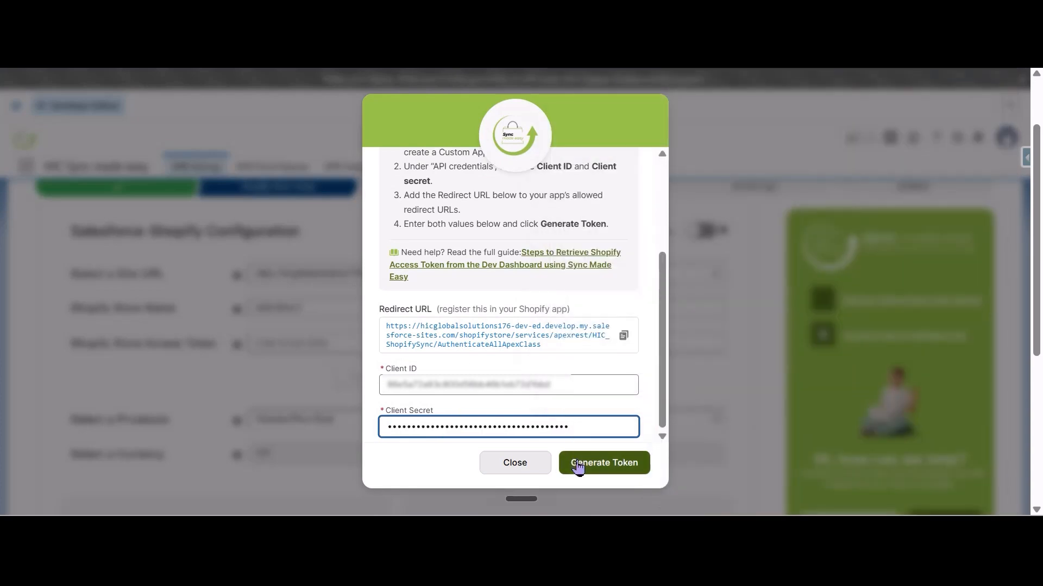
Generate the access token by installing the Sync Made Easy Store app on the store, and check the resulting credential in Salesforce
{"action": "left_click", "coordinate": [577, 466]}
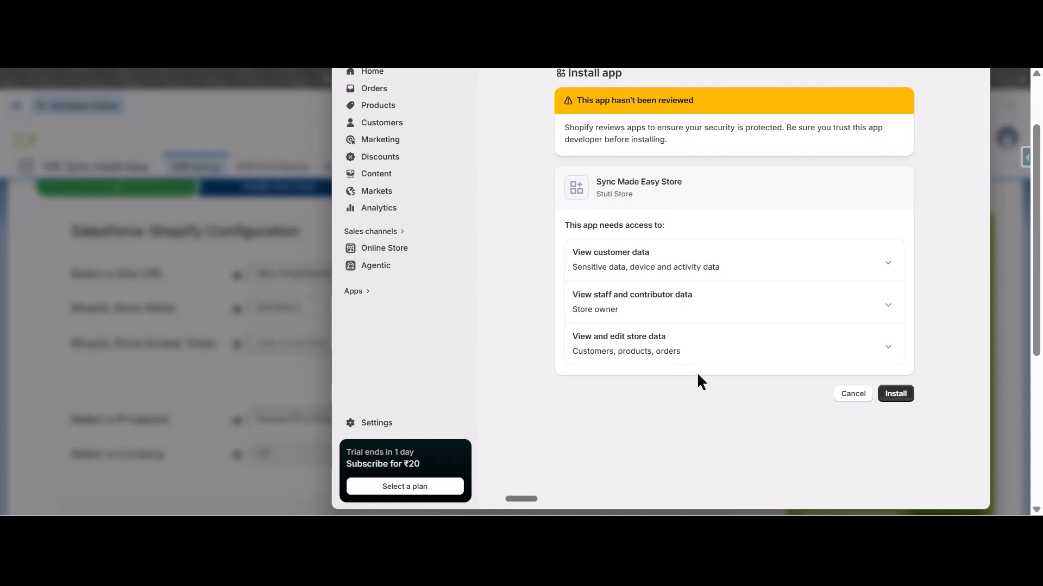
{"action": "left_click", "coordinate": [894, 394]}
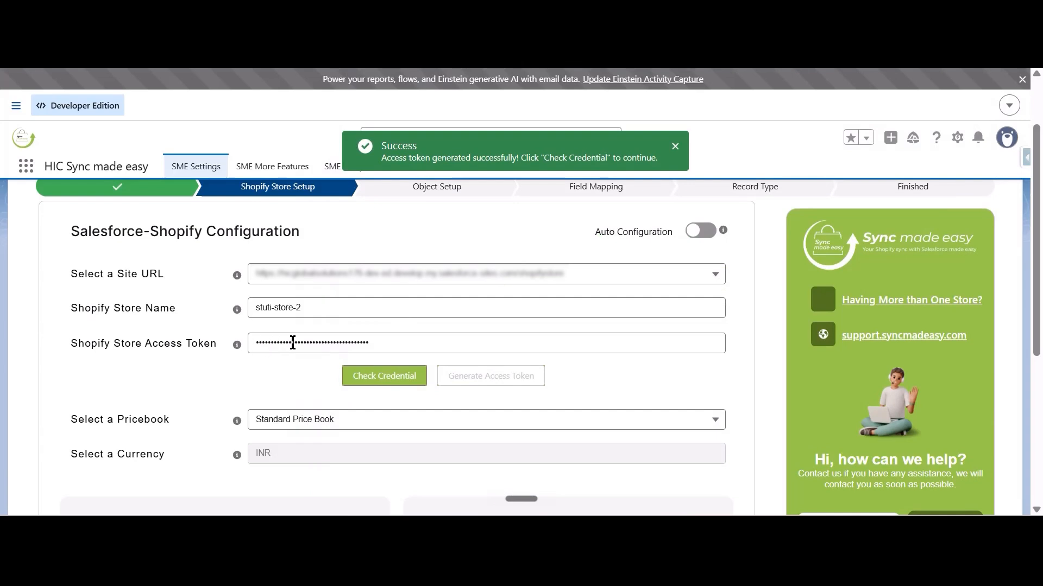
{"action": "left_click", "coordinate": [350, 376]}
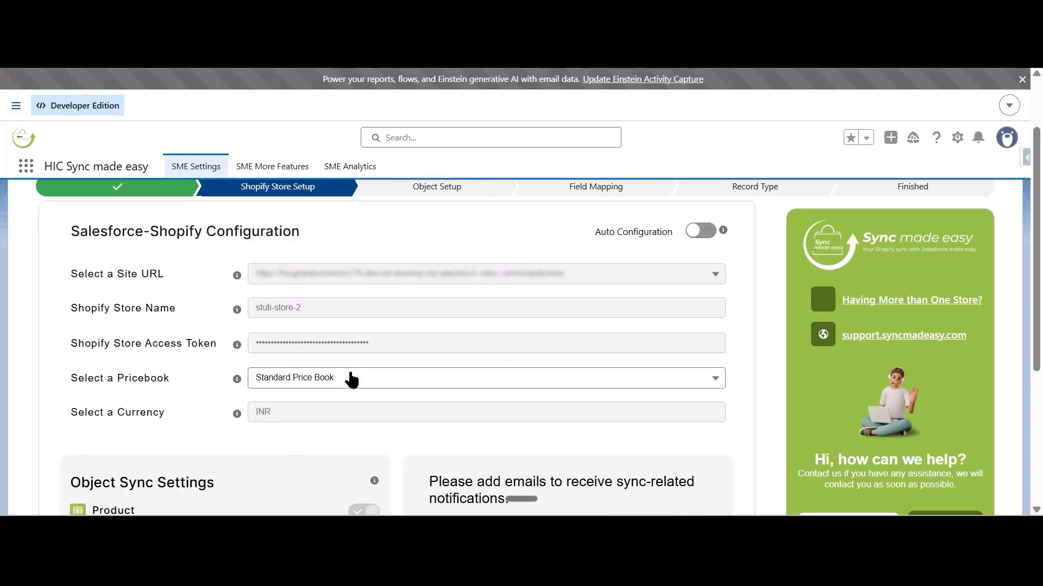
Accept the current Shopify Store Setup and Object Setup settings and continue to Field Mapping
{"action": "scroll", "coordinate": [351, 379], "scroll_direction": "down", "scroll_amount": 5}
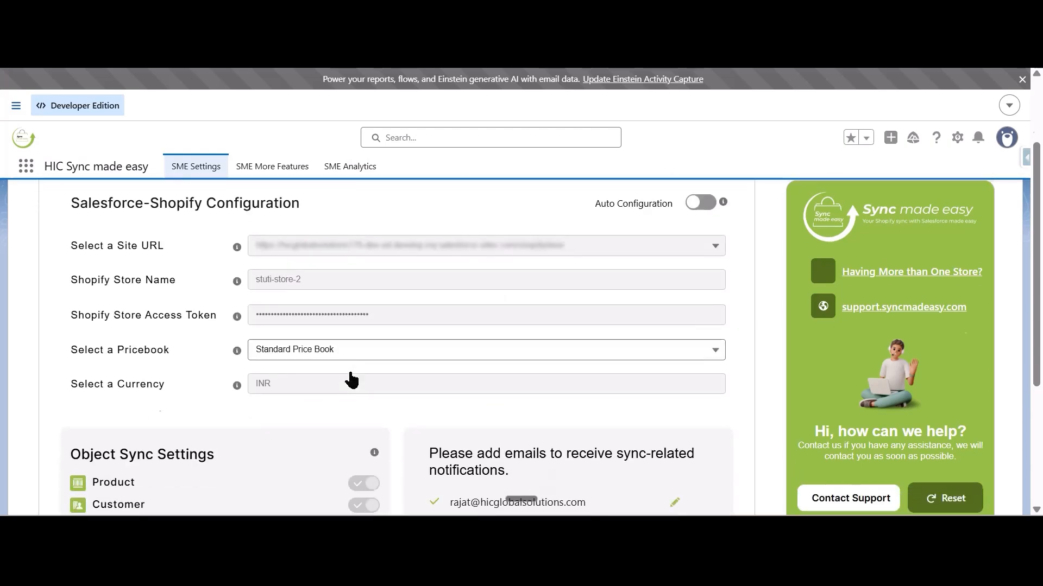
{"action": "left_click", "coordinate": [631, 492]}
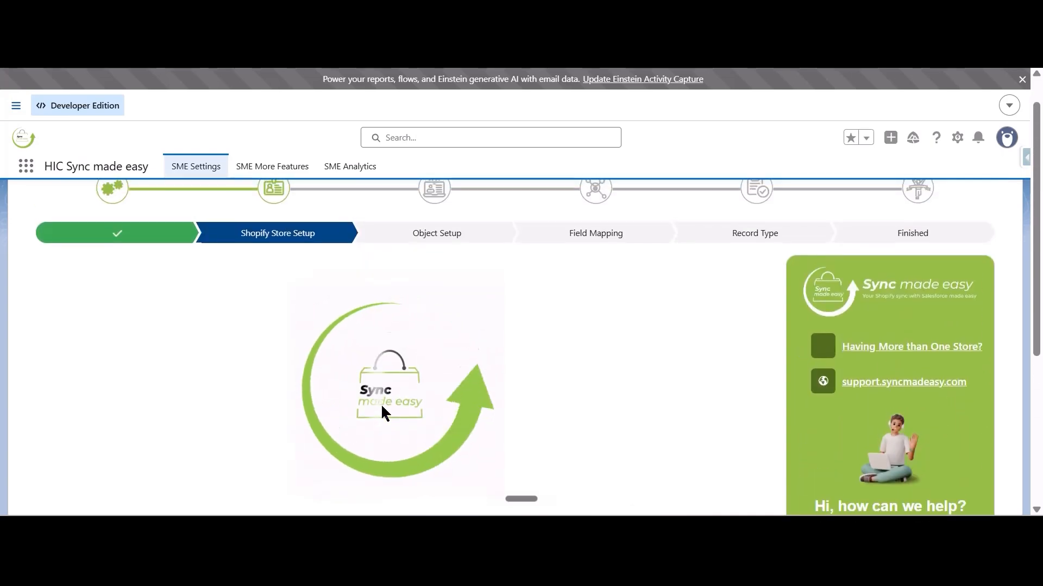
{"action": "scroll", "coordinate": [380, 403], "scroll_direction": "down", "scroll_amount": 5}
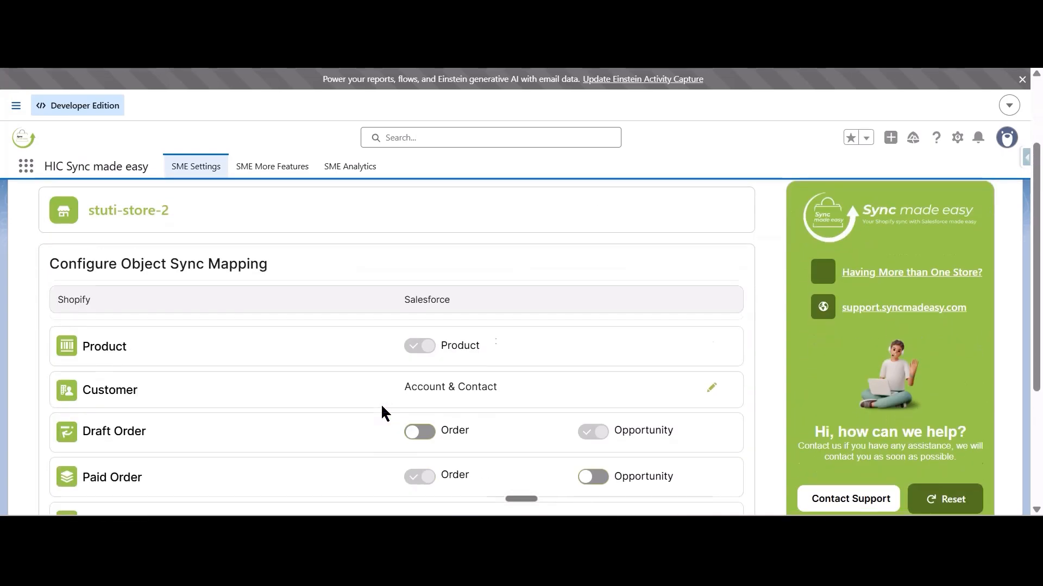
{"action": "left_click", "coordinate": [636, 485]}
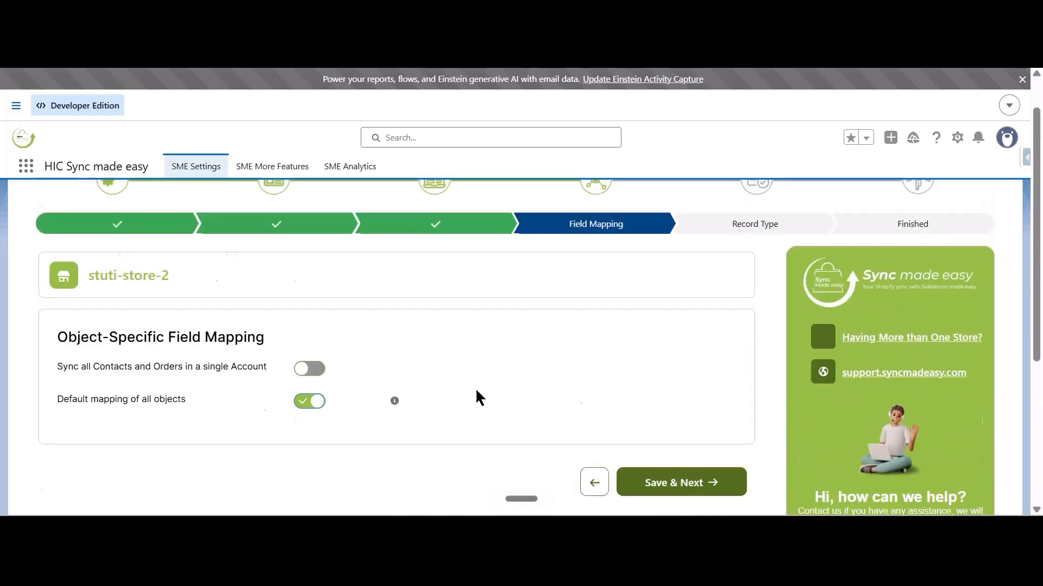